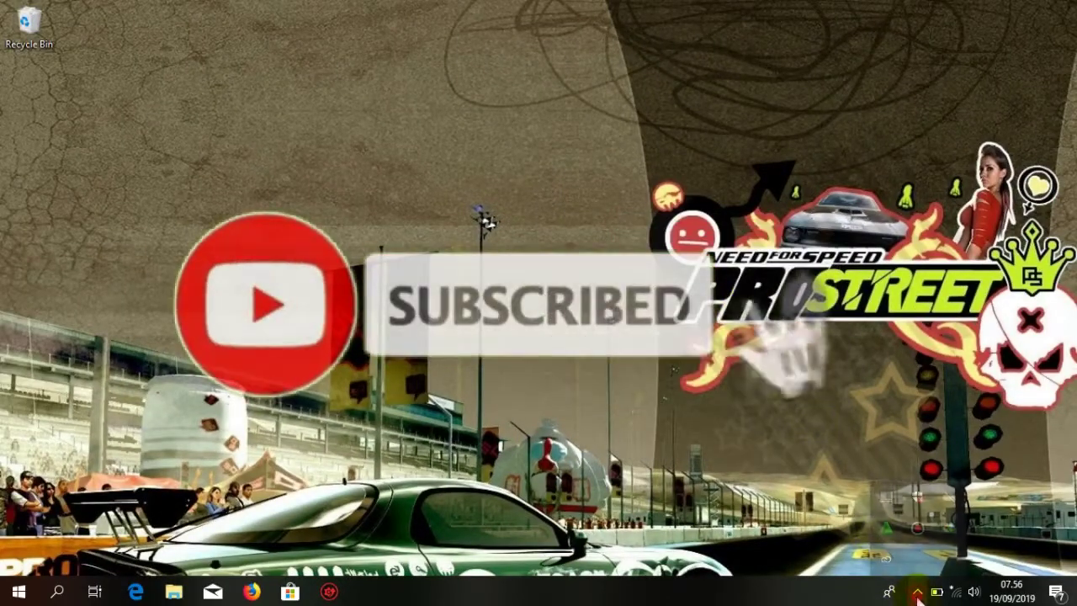
Disable Smadav antivirus protection until restart from its tray icon.
{"action": "left_click", "coordinate": [917, 591]}
{"action": "right_click", "coordinate": [884, 530]}
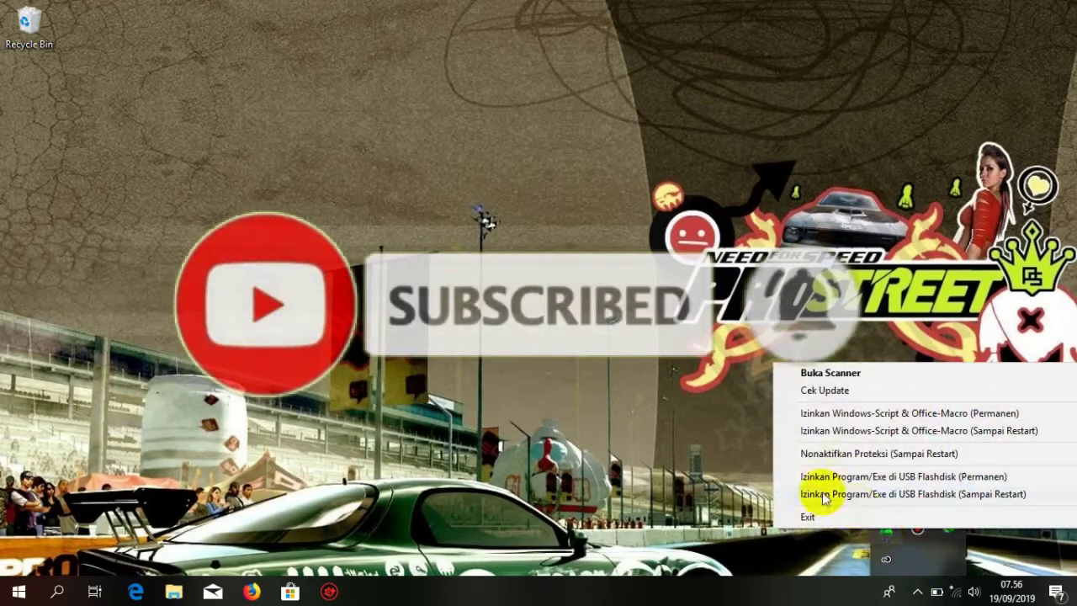
{"action": "left_click", "coordinate": [823, 457]}
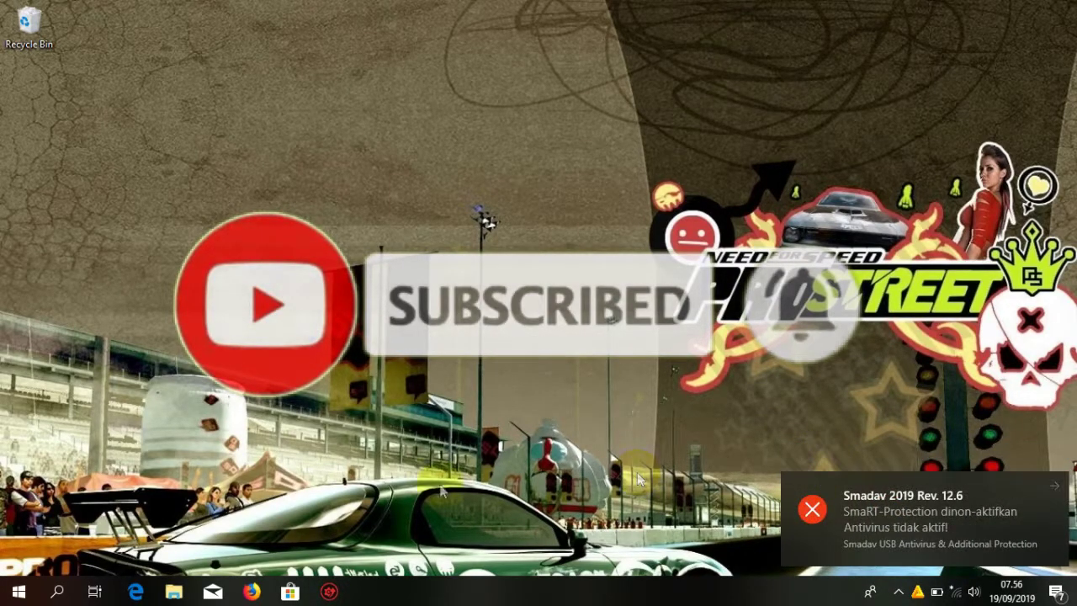
Open the Adobe Premiere Pro CC 2017 folder in File Explorer and run its Set-up installer.
{"action": "left_click", "coordinate": [175, 593]}
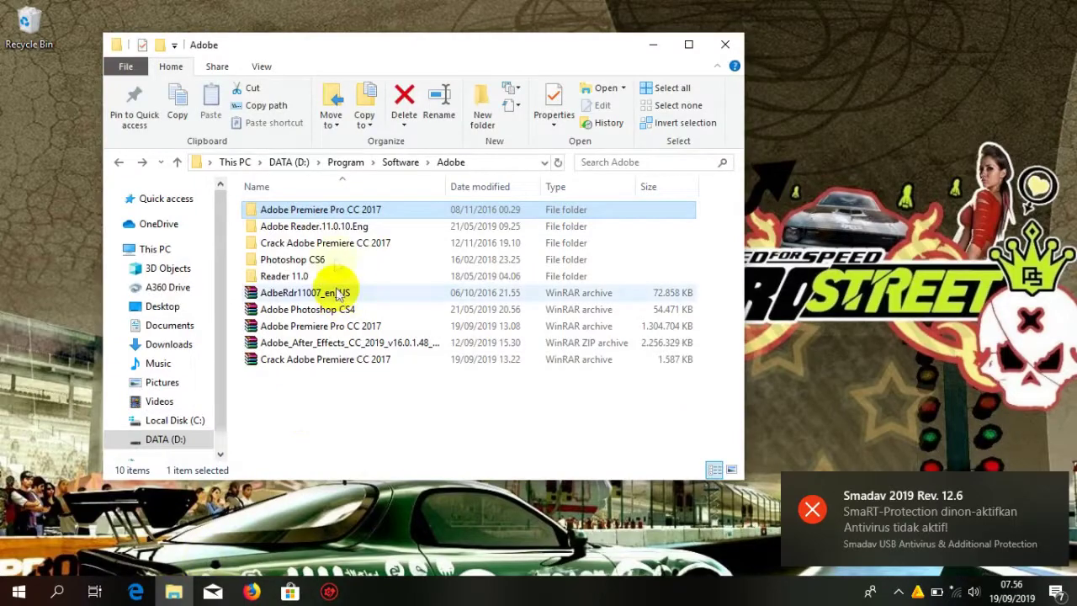
{"action": "double_click", "coordinate": [360, 211]}
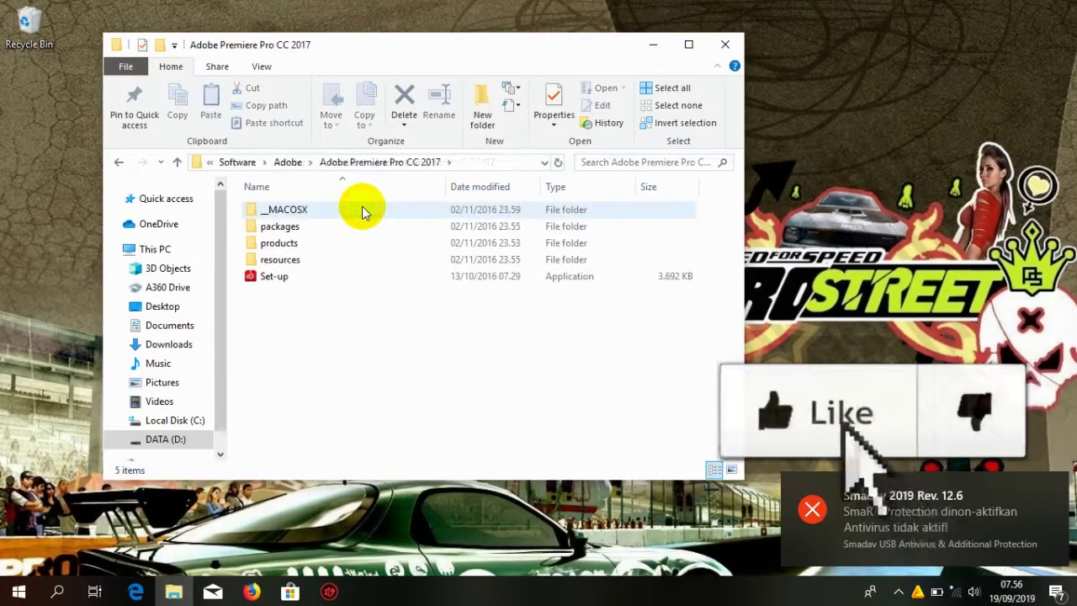
{"action": "double_click", "coordinate": [331, 279]}
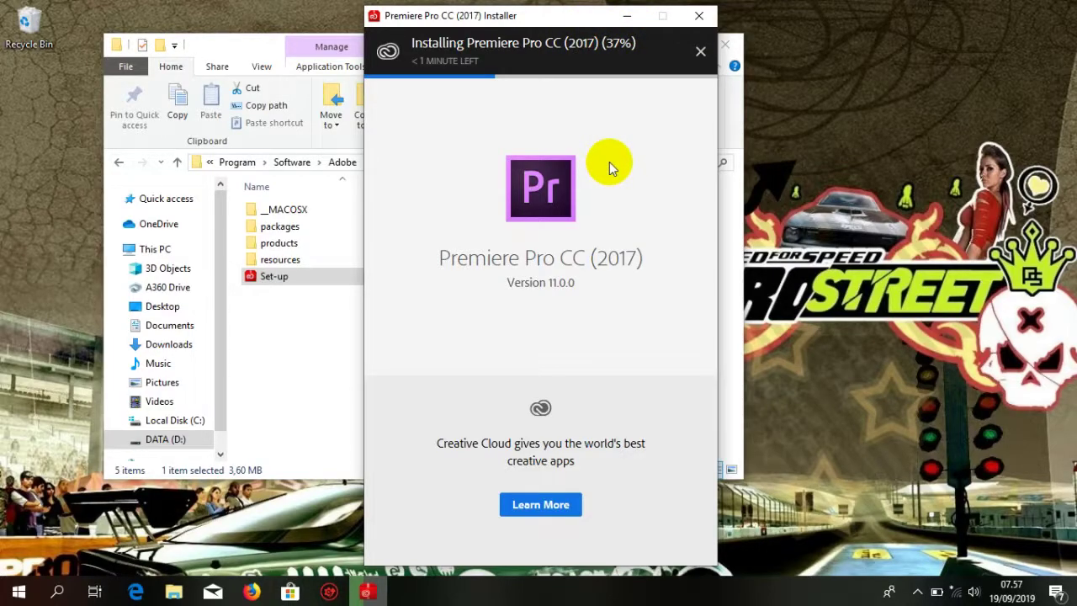
Bring up the desktop context menu while the Premiere Pro CC (2017) installation begins.
{"action": "right_click", "coordinate": [812, 177]}
{"action": "left_click", "coordinate": [853, 220]}
{"action": "right_click", "coordinate": [794, 209]}
{"action": "left_click", "coordinate": [819, 253]}
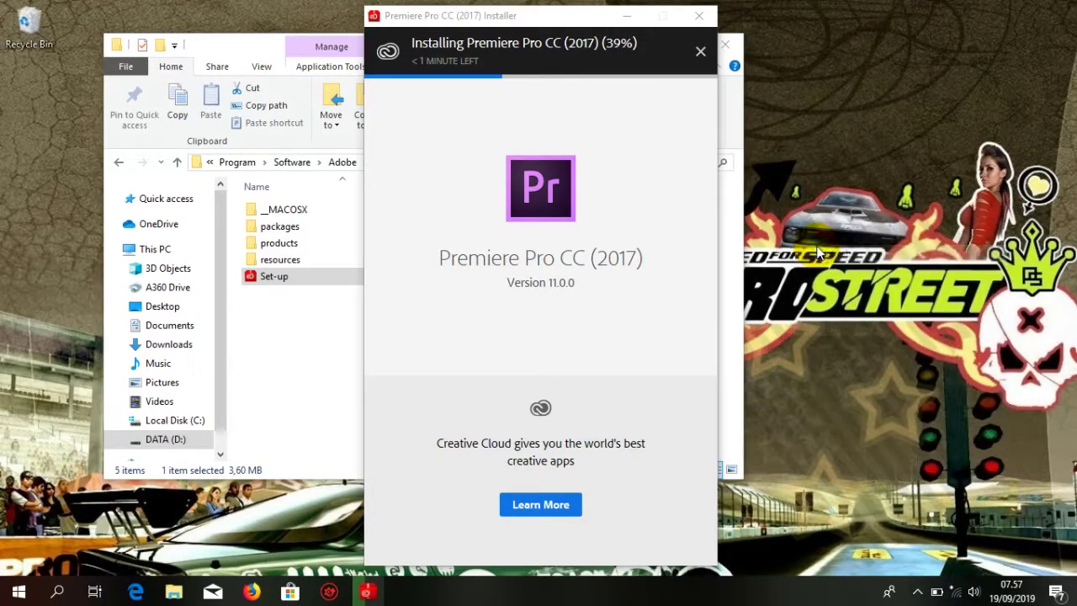
{"action": "left_click", "coordinate": [304, 343]}
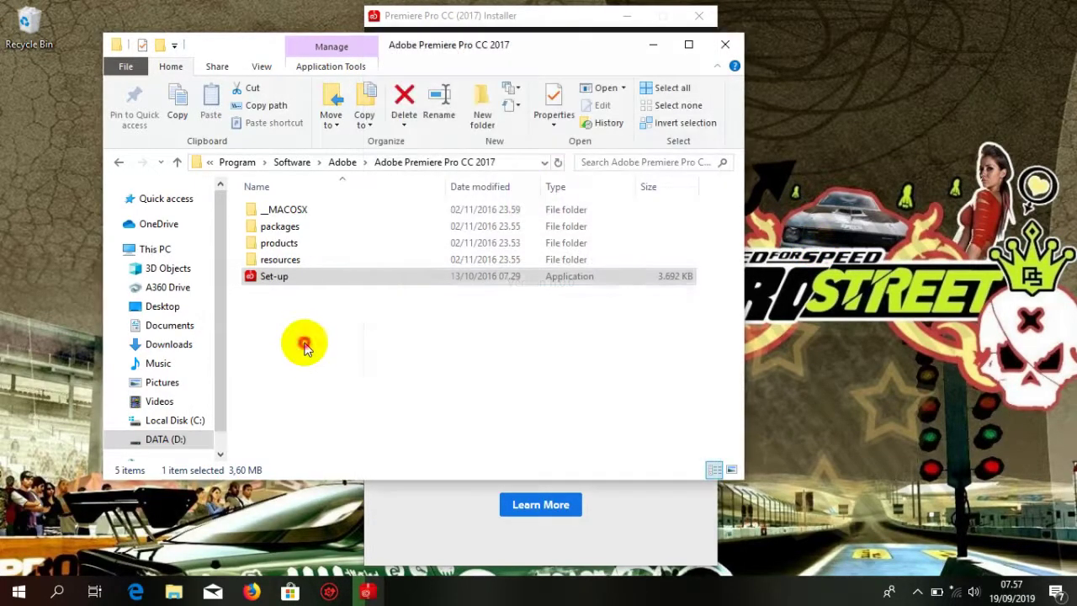
{"action": "double_click", "coordinate": [276, 229]}
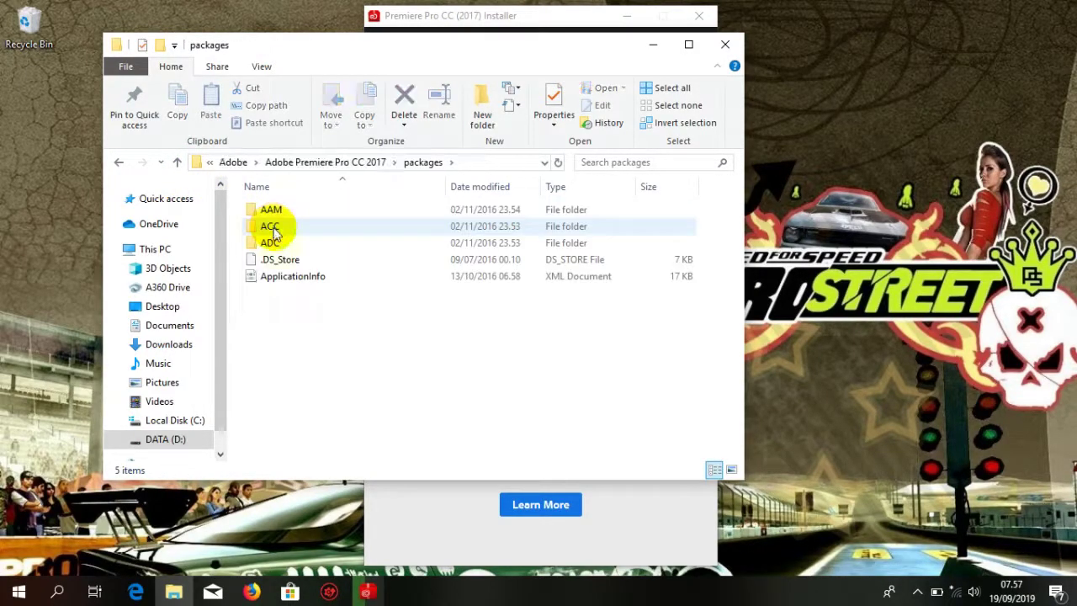
{"action": "left_click", "coordinate": [119, 164]}
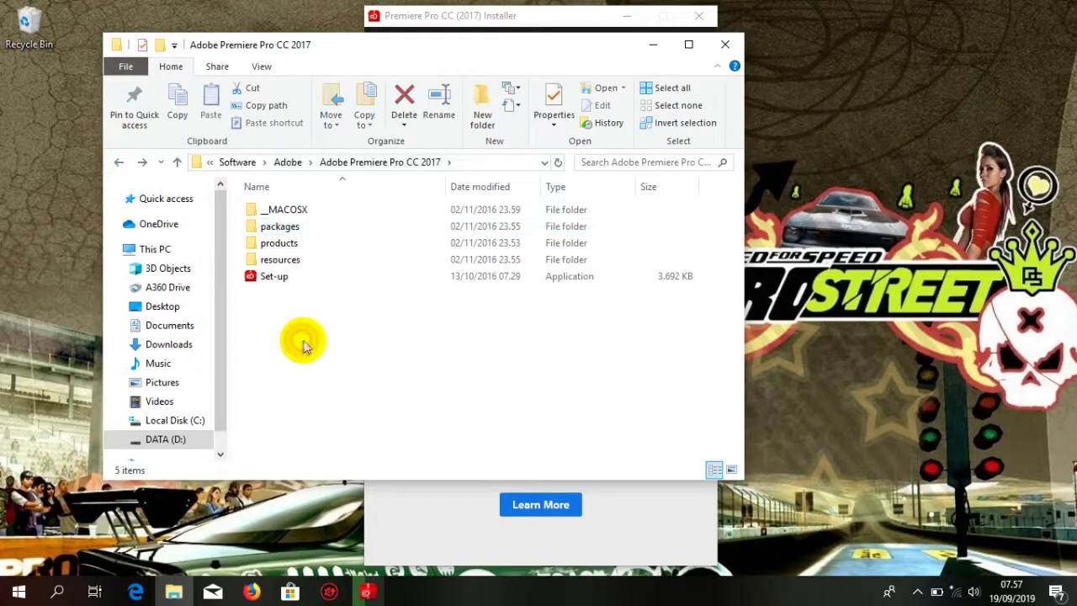
{"action": "left_click", "coordinate": [423, 511]}
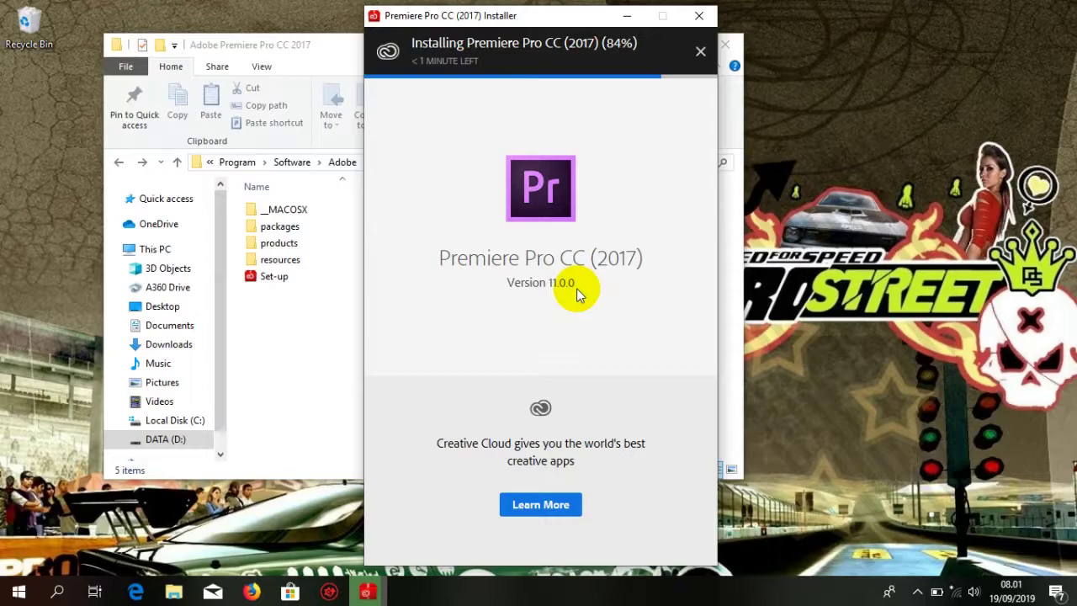
Bring up the desktop context menu while the installation advances to 84%.
{"action": "right_click", "coordinate": [867, 212]}
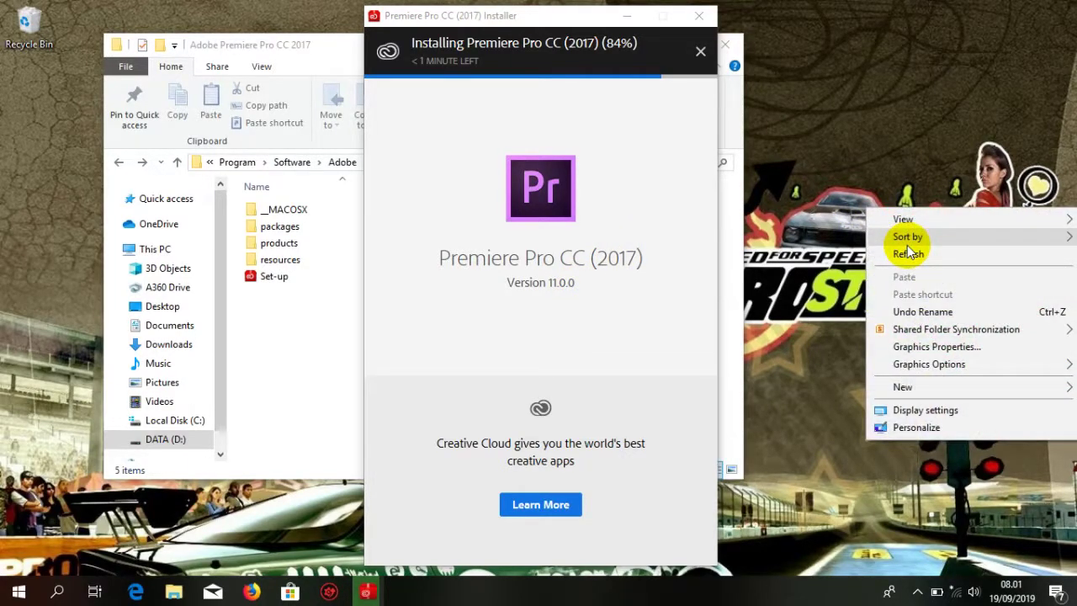
{"action": "mouse_move", "coordinate": [907, 244]}
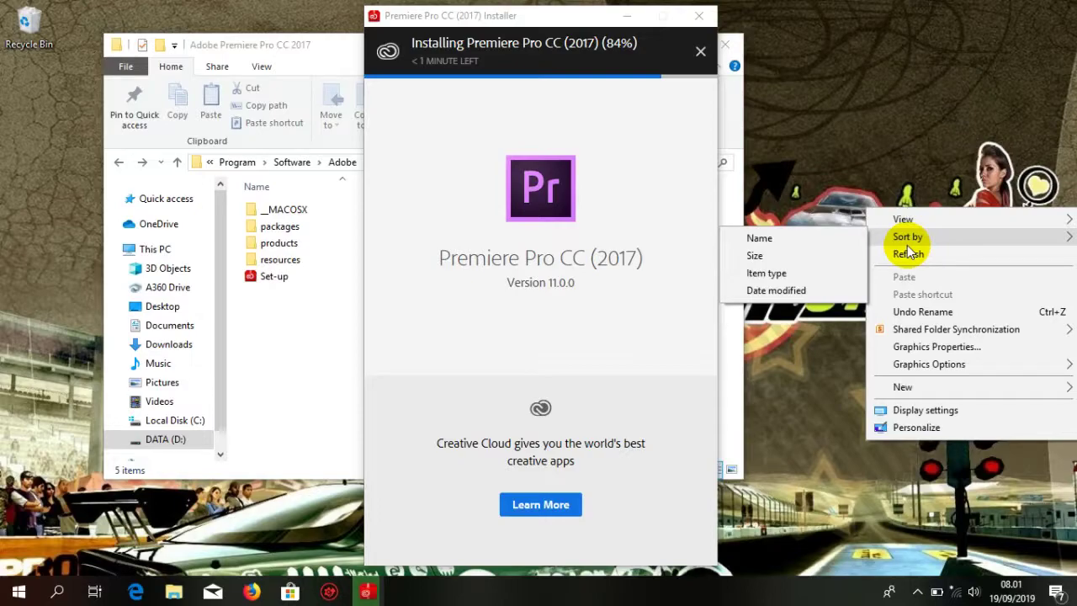
{"action": "left_click", "coordinate": [909, 254]}
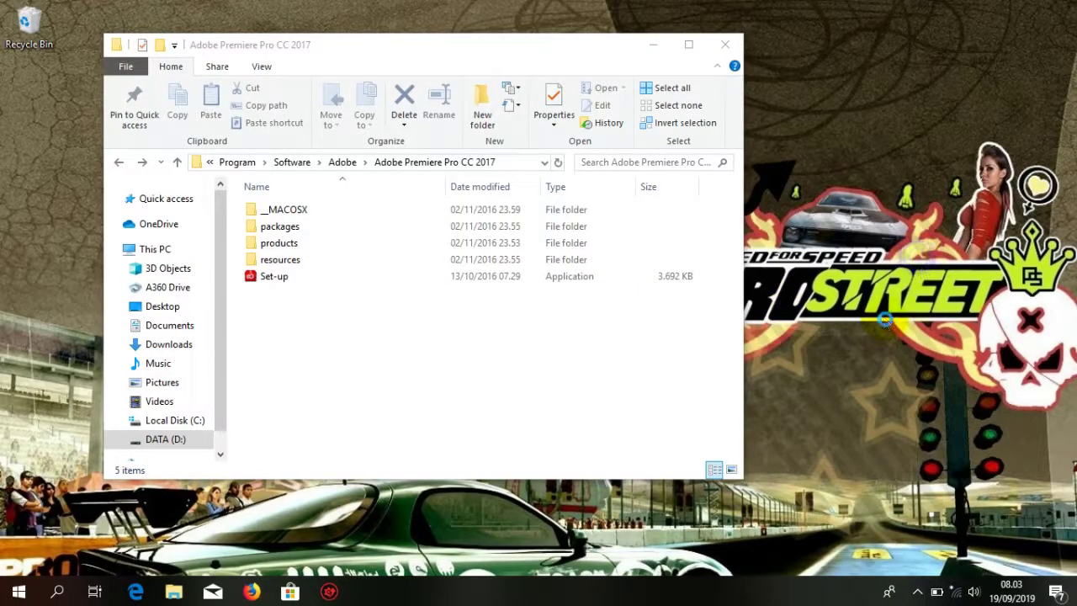
Refresh the desktop twice, then open and close the Start menu.
{"action": "right_click", "coordinate": [919, 259]}
{"action": "left_click", "coordinate": [912, 303]}
{"action": "right_click", "coordinate": [917, 296]}
{"action": "left_click", "coordinate": [917, 335]}
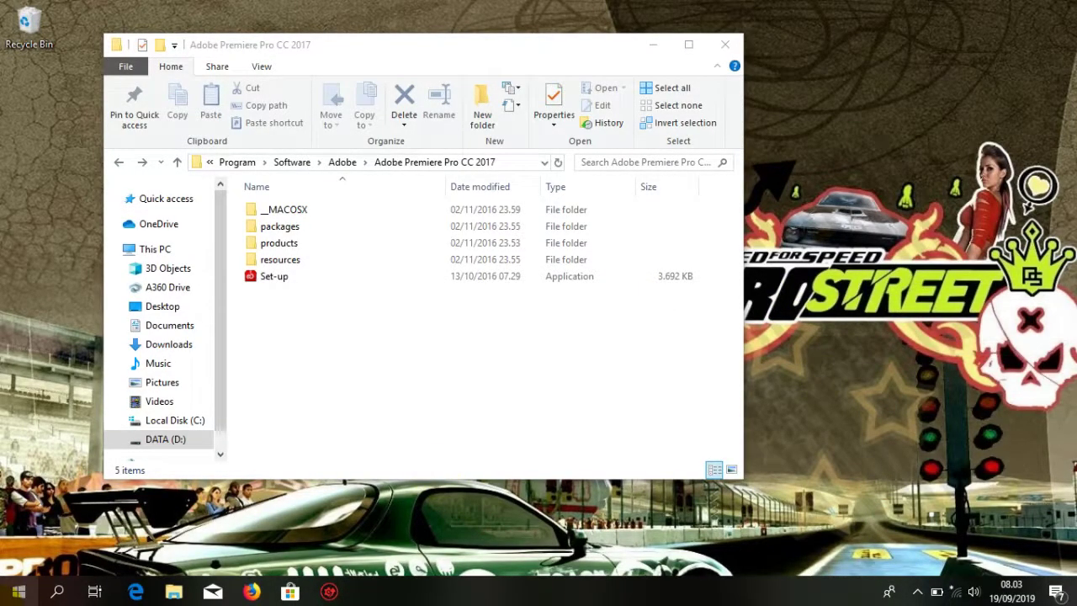
{"action": "left_click", "coordinate": [18, 591]}
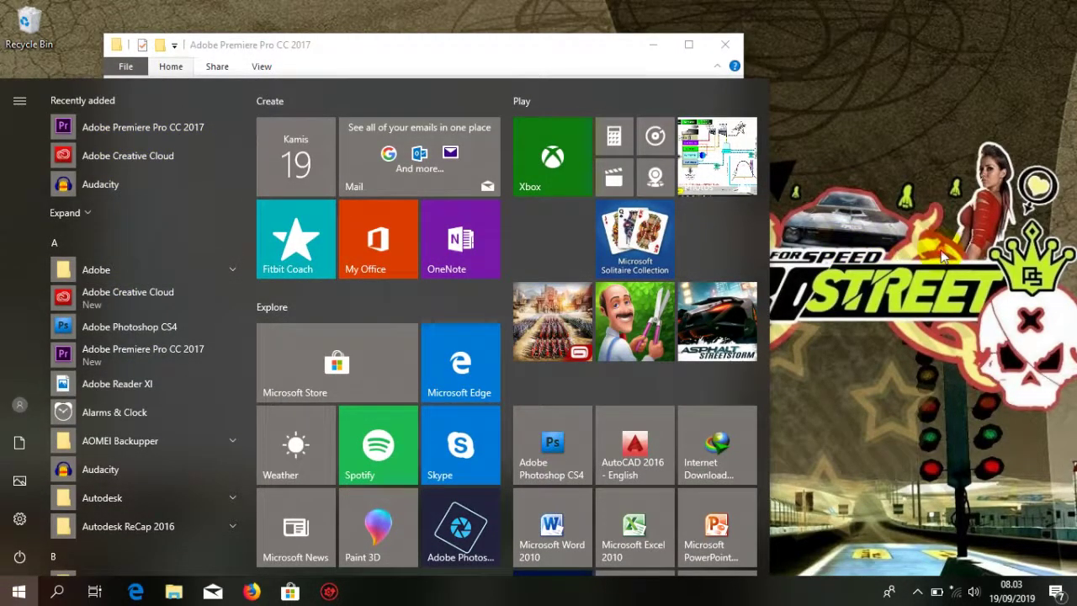
{"action": "left_click", "coordinate": [938, 251]}
Go back to the Adobe folder, enter 'Crack Adobe Premiere CC 2017', and right-click amtemu.v0.9.1-painter.
{"action": "left_click", "coordinate": [119, 162]}
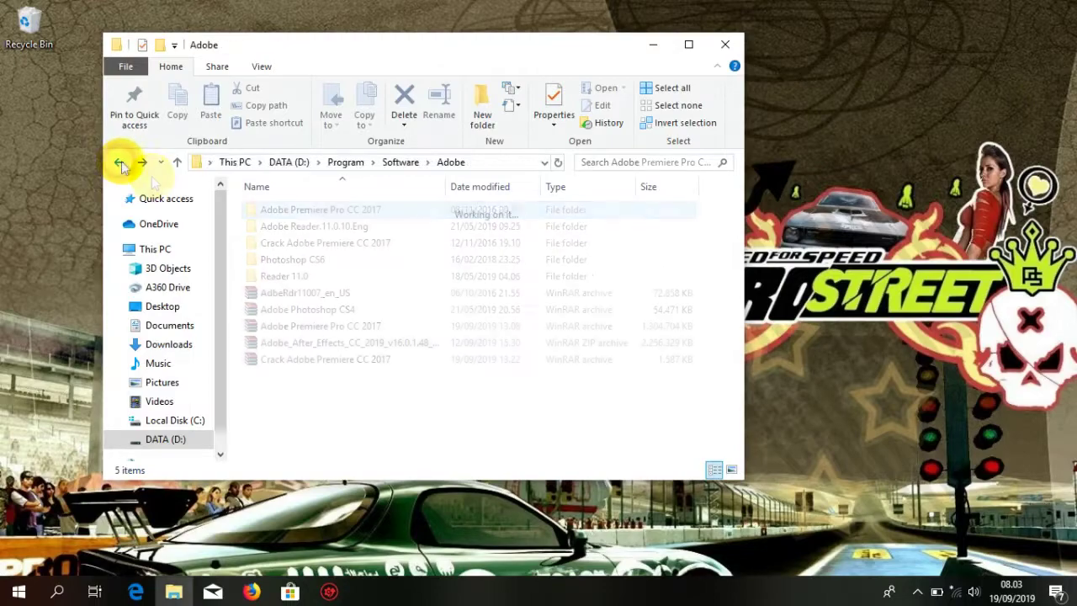
{"action": "double_click", "coordinate": [320, 242]}
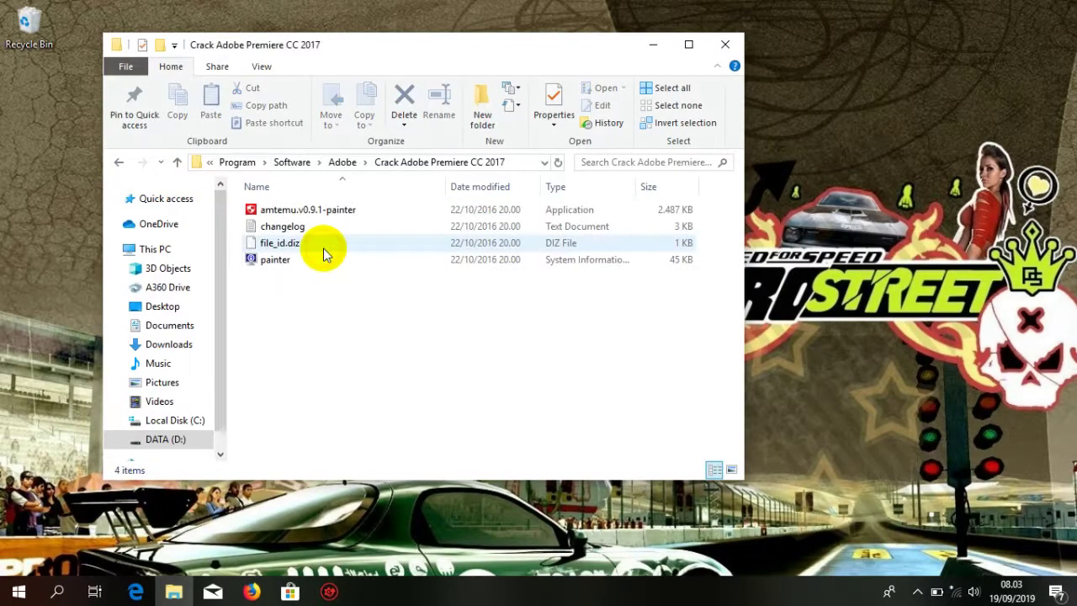
{"action": "left_click", "coordinate": [336, 208]}
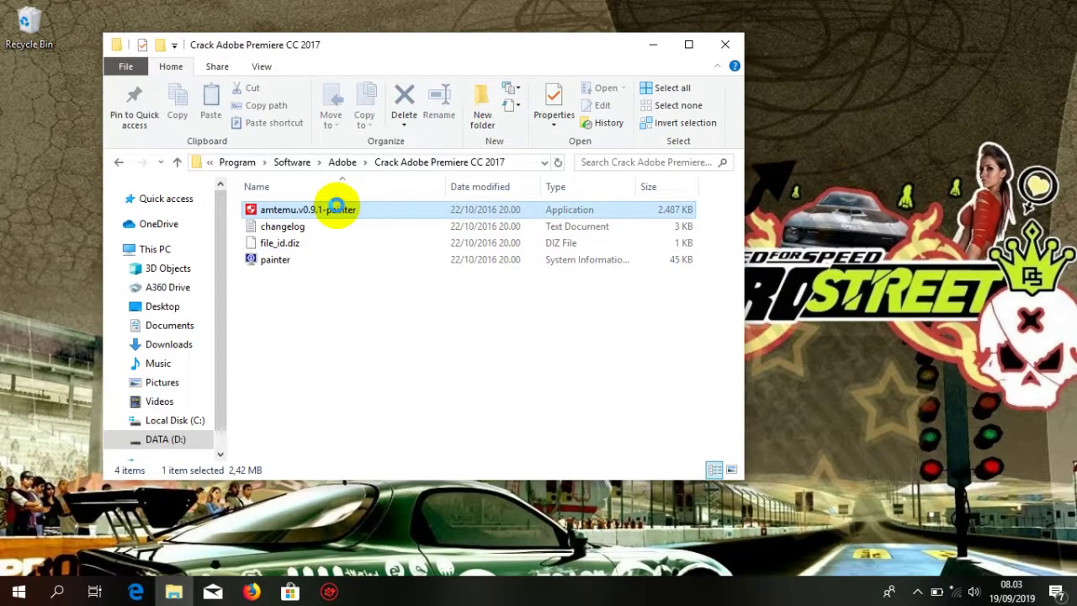
{"action": "right_click", "coordinate": [336, 209]}
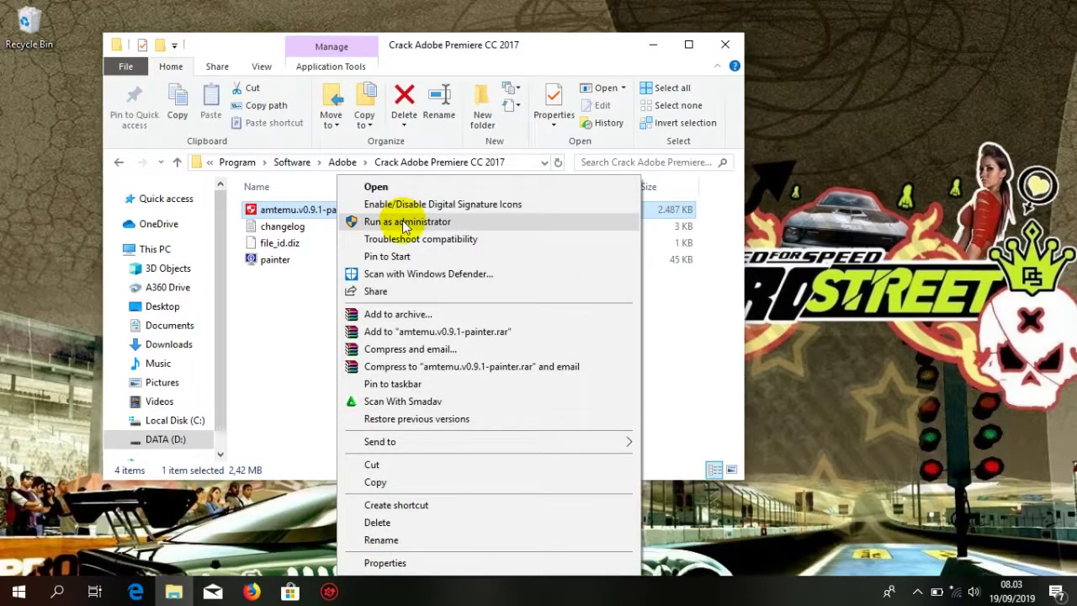
Run the AMTEmu patcher as administrator and quit the Premiere Pro sign-in window.
{"action": "left_click", "coordinate": [404, 222]}
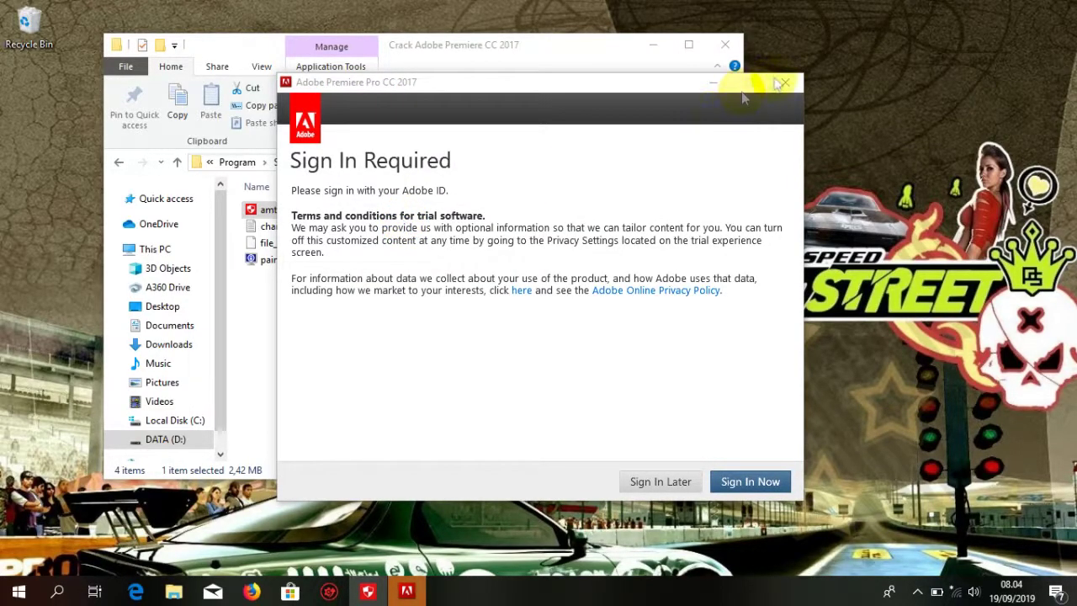
{"action": "left_click", "coordinate": [782, 83]}
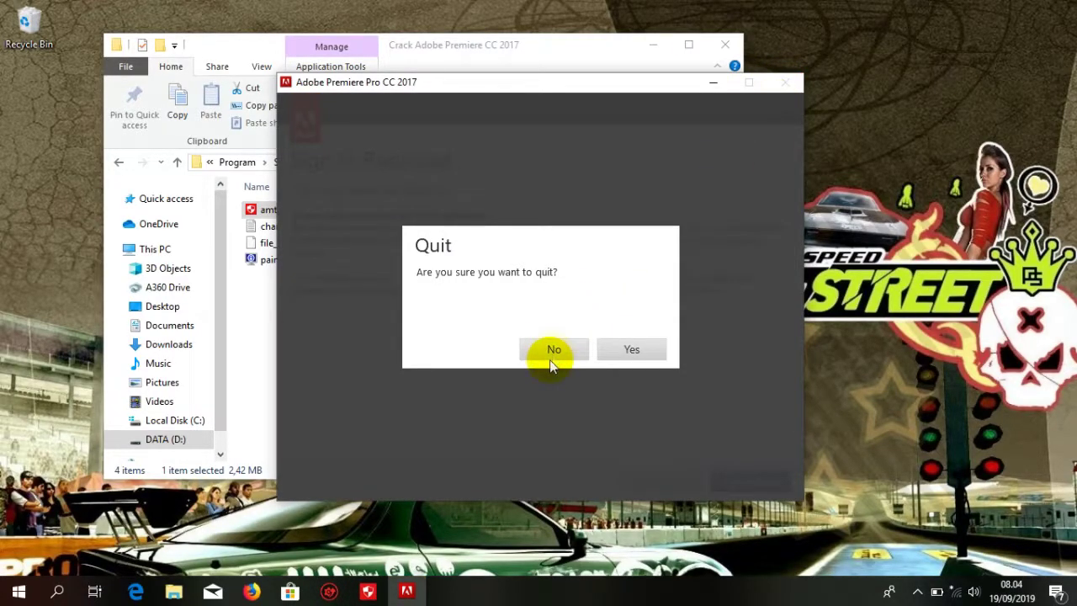
{"action": "left_click", "coordinate": [631, 352]}
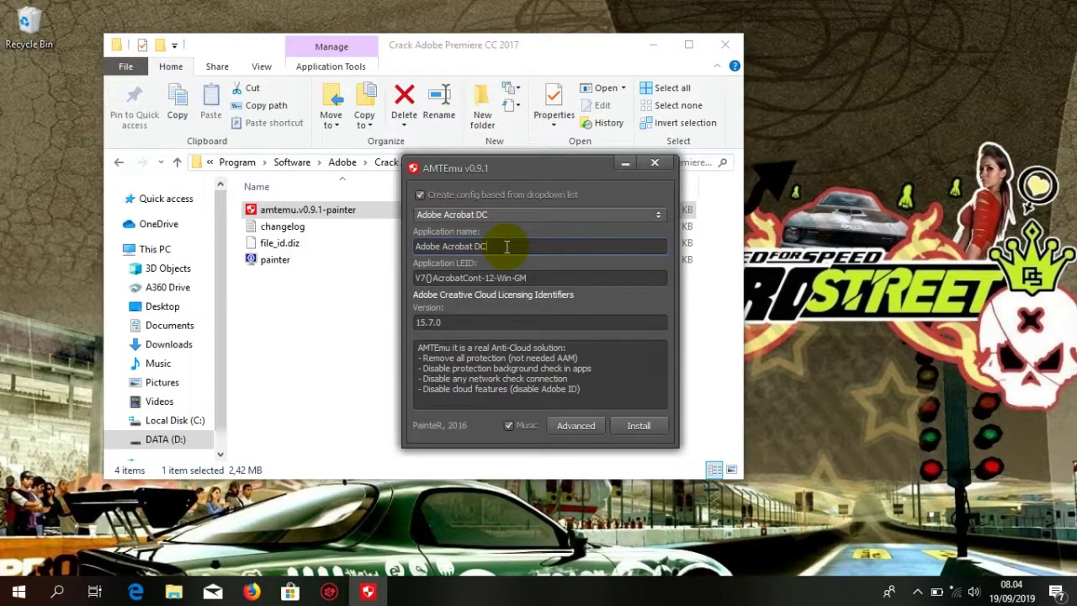
Change the application name to Premiere Pro CC 2017.
{"action": "left_click", "coordinate": [506, 246]}
{"action": "key", "text": "BackSpace"}
{"action": "key", "text": "BackSpace"}
{"action": "key", "text": "BackSpace"}
{"action": "key", "text": "BackSpace"}
{"action": "key", "text": "BackSpace"}
{"action": "key", "text": "BackSpace"}
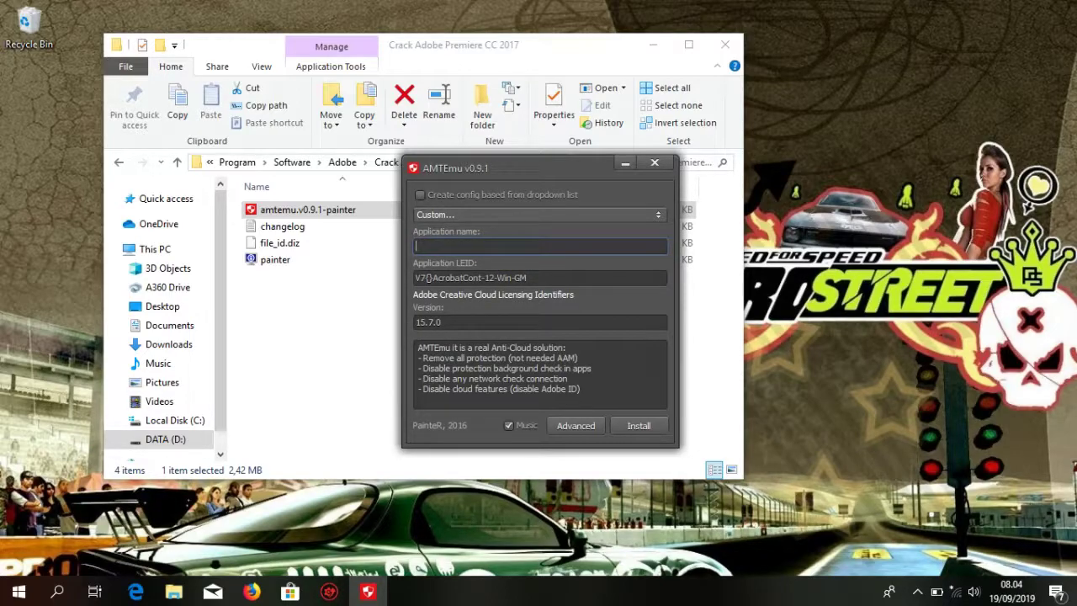
{"action": "type", "text": "Pre"}
{"action": "type", "text": "mie"}
{"action": "type", "text": "re P"}
{"action": "type", "text": "ro CC 20"}
{"action": "type", "text": "17"}
Replace the Acrobat LEID with PremiereProSuite-CS7-Win-GM.
{"action": "left_click", "coordinate": [531, 277]}
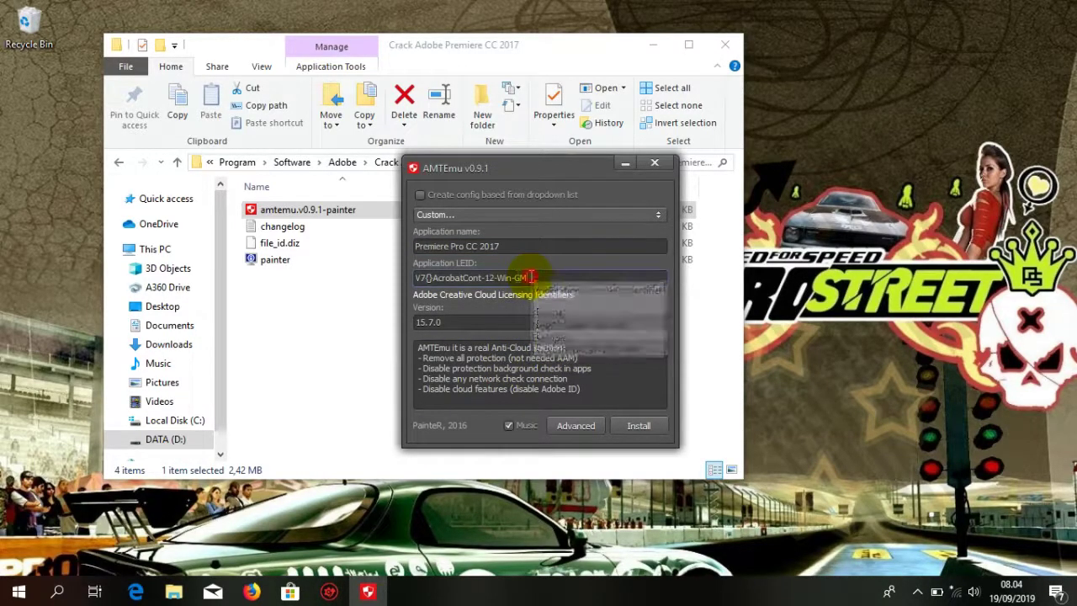
{"action": "key", "text": "ctrl+a"}
{"action": "key", "text": "BackSpace"}
{"action": "type", "text": "pR"}
{"action": "key", "text": "BackSpace"}
{"action": "key", "text": "BackSpace"}
{"action": "type", "text": "Pr"}
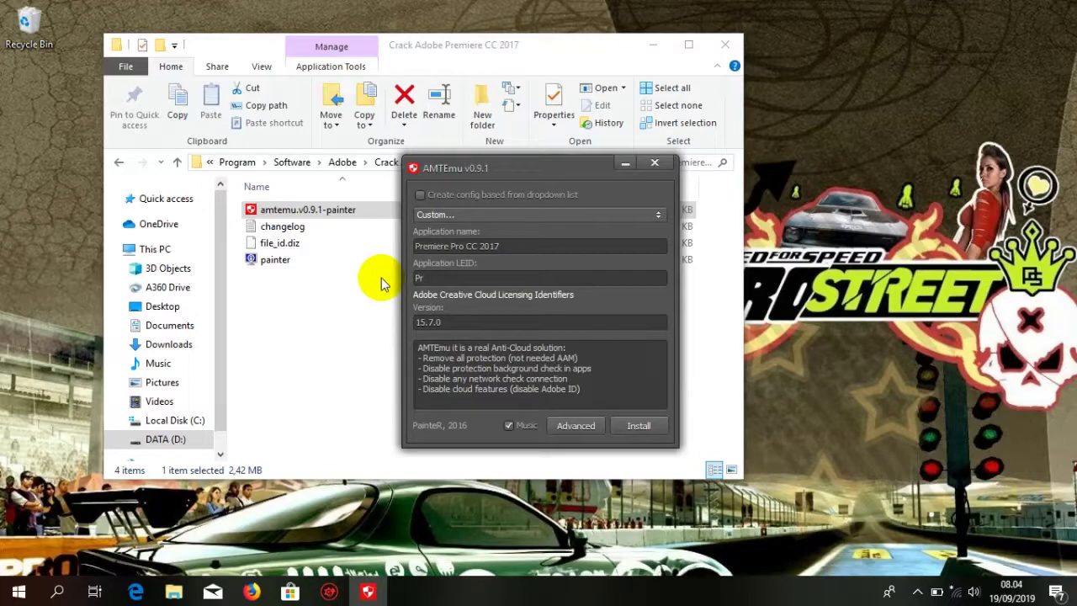
{"action": "type", "text": "emiereP"}
{"action": "type", "text": "roSuit"}
{"action": "type", "text": "e-CS7-"}
{"action": "type", "text": "Win-GM"}
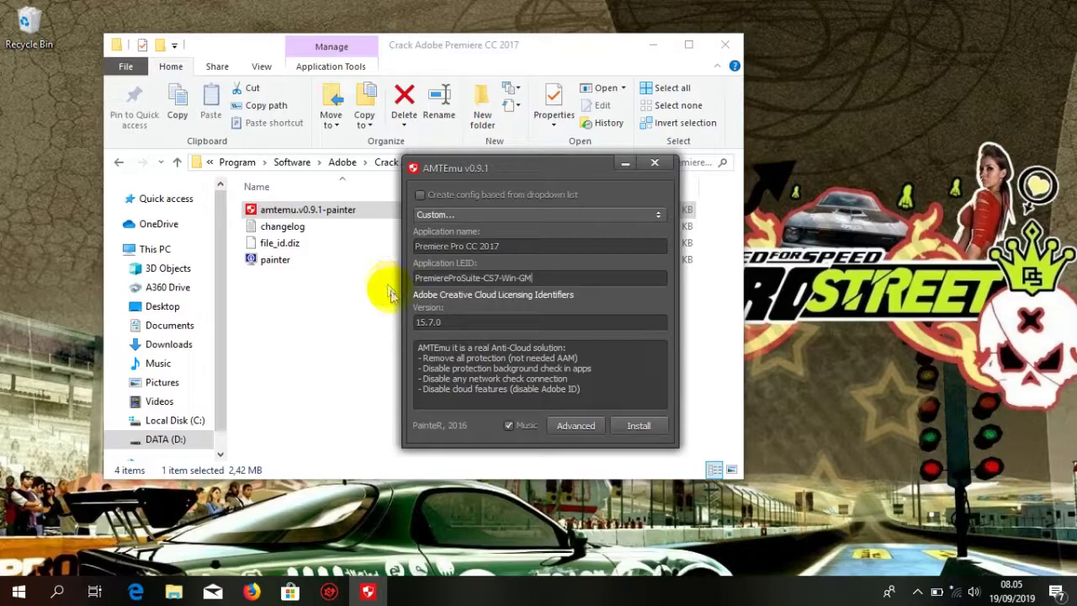
Set the version to 11.0.0 and start the patch install.
{"action": "left_click", "coordinate": [462, 323]}
{"action": "key", "text": "BackSpace"}
{"action": "key", "text": "BackSpace"}
{"action": "key", "text": "BackSpace"}
{"action": "key", "text": "BackSpace"}
{"action": "key", "text": "BackSpace"}
{"action": "type", "text": "11.0.0"}
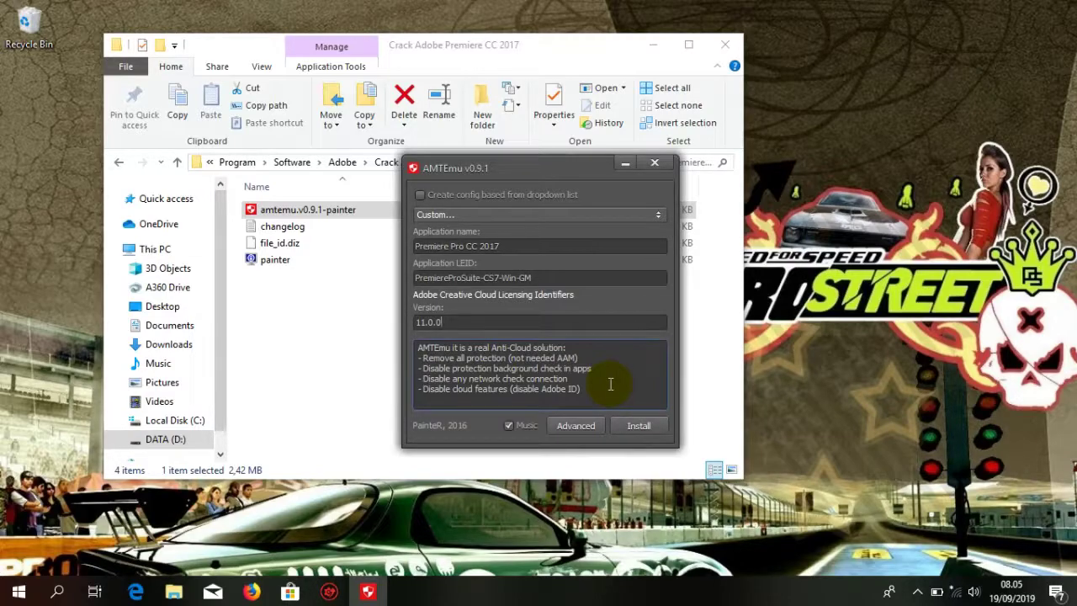
{"action": "left_click", "coordinate": [649, 426]}
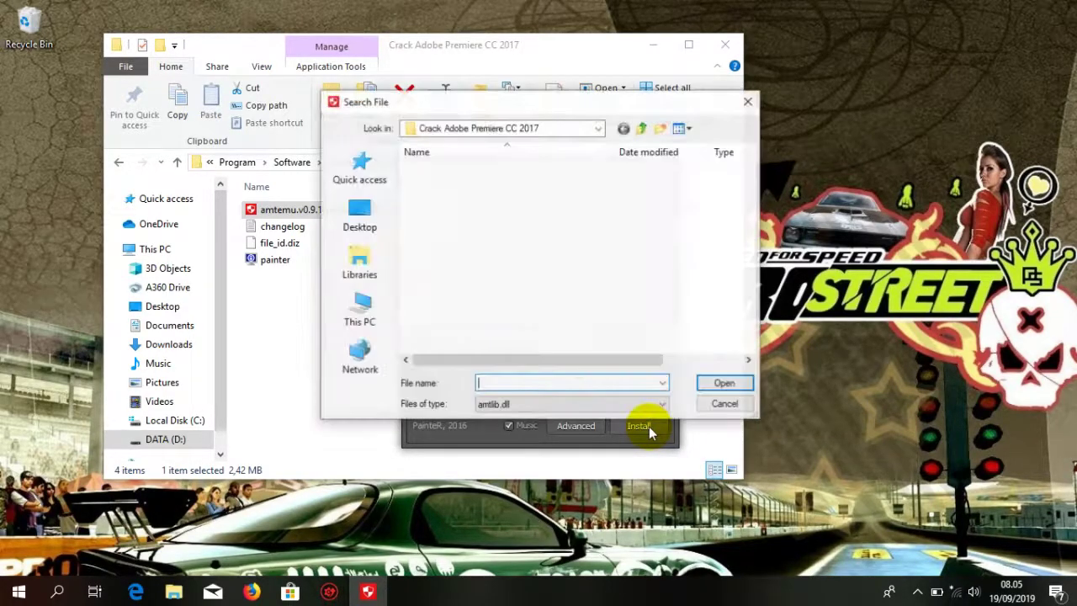
Browse to C:\Program Files\Adobe\Adobe Premiere Pro CC 2017 and select amtlib.dll for patching.
{"action": "left_click", "coordinate": [600, 129]}
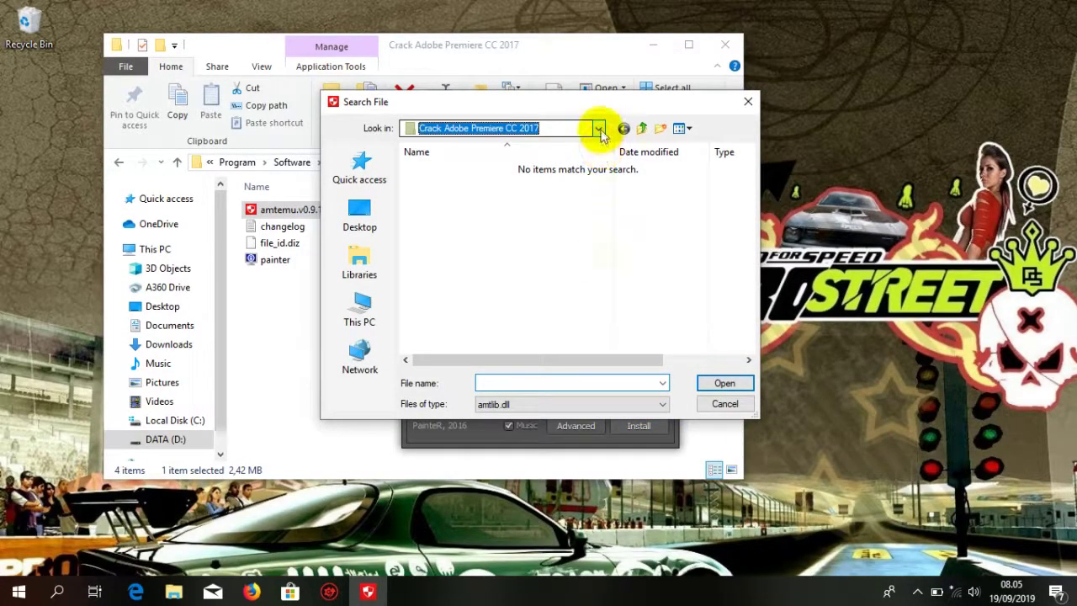
{"action": "key", "text": "F4"}
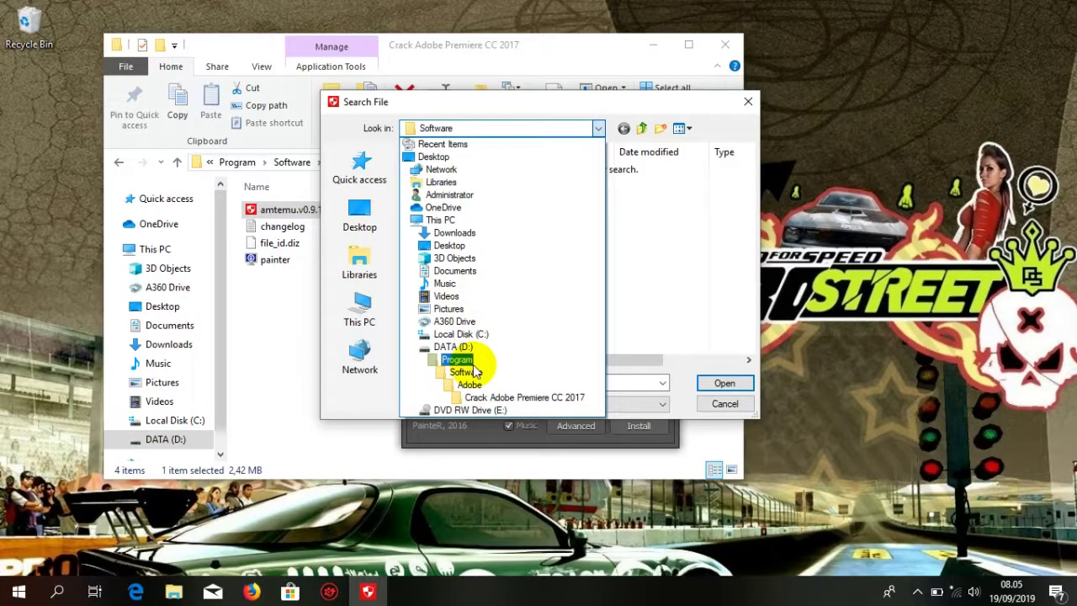
{"action": "left_click", "coordinate": [461, 337]}
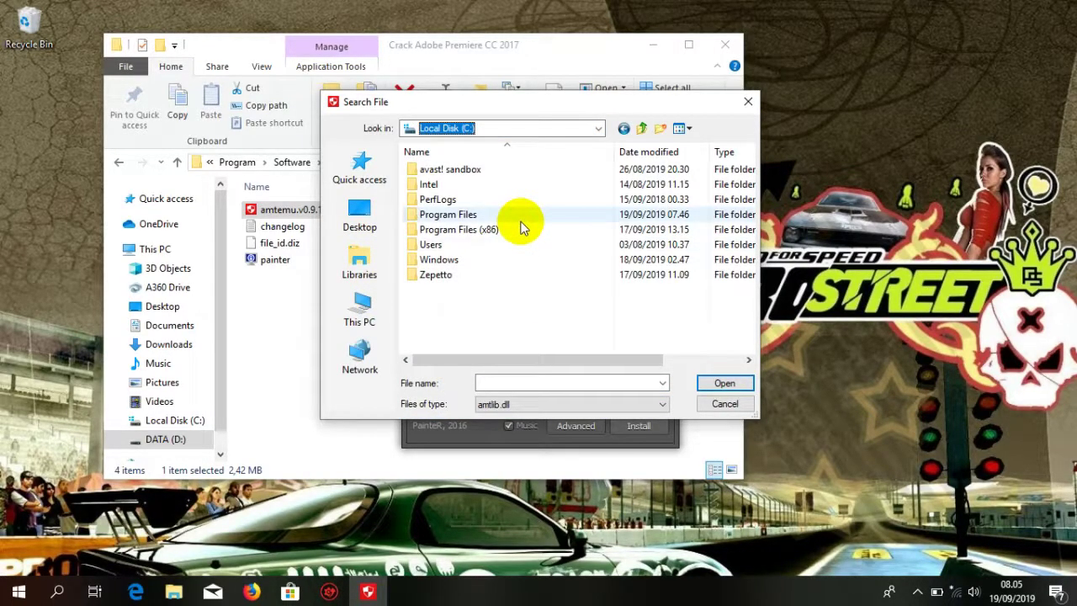
{"action": "double_click", "coordinate": [438, 215]}
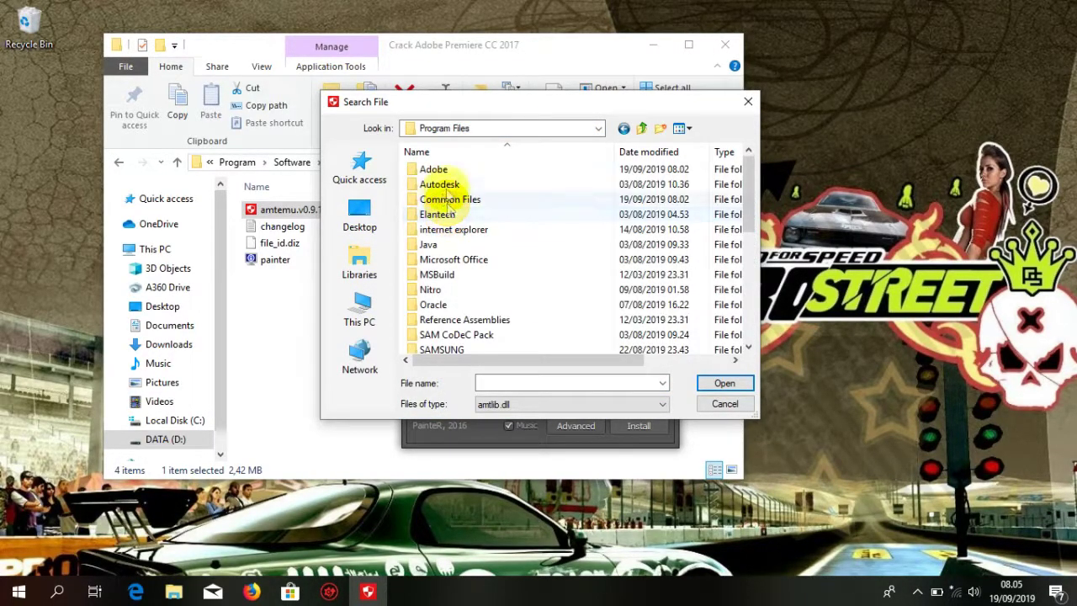
{"action": "double_click", "coordinate": [433, 169]}
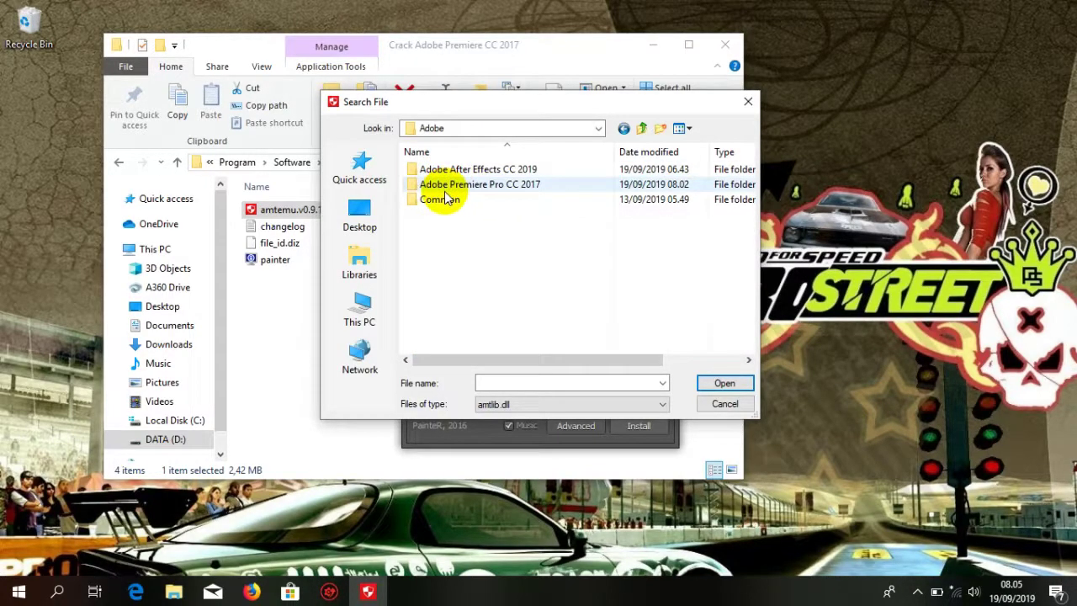
{"action": "double_click", "coordinate": [463, 184]}
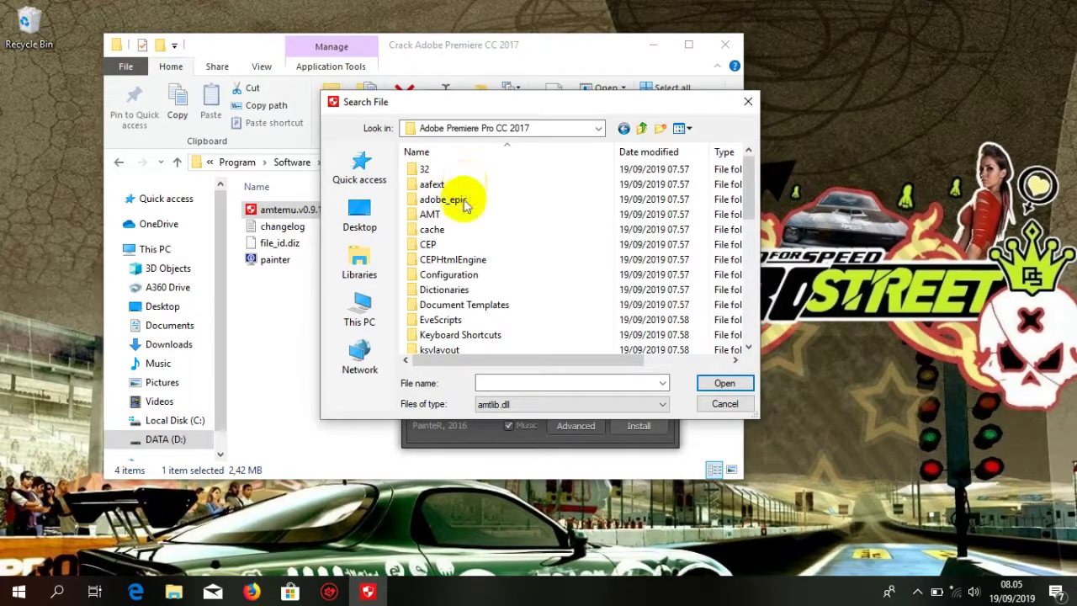
{"action": "scroll", "coordinate": [483, 221], "scroll_direction": "down", "scroll_amount": 5}
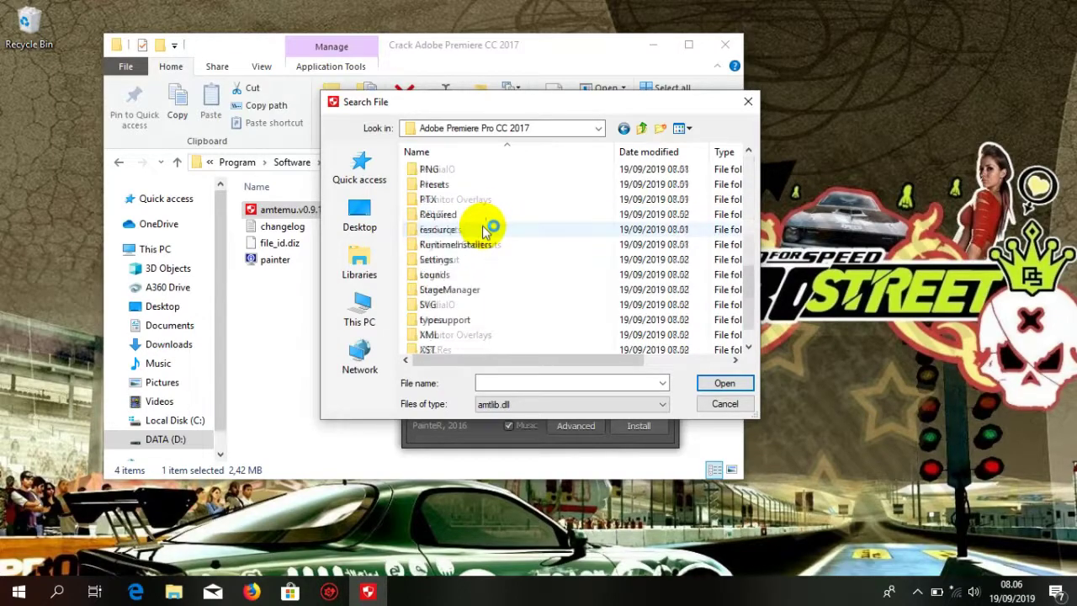
{"action": "scroll", "coordinate": [463, 298], "scroll_direction": "down", "scroll_amount": 1}
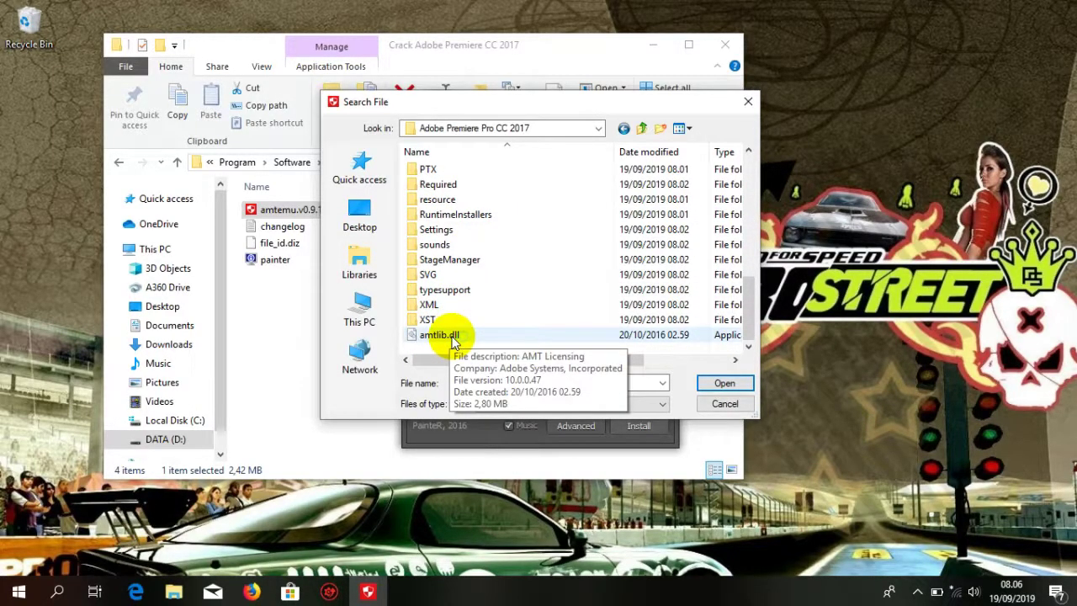
{"action": "left_click", "coordinate": [451, 337]}
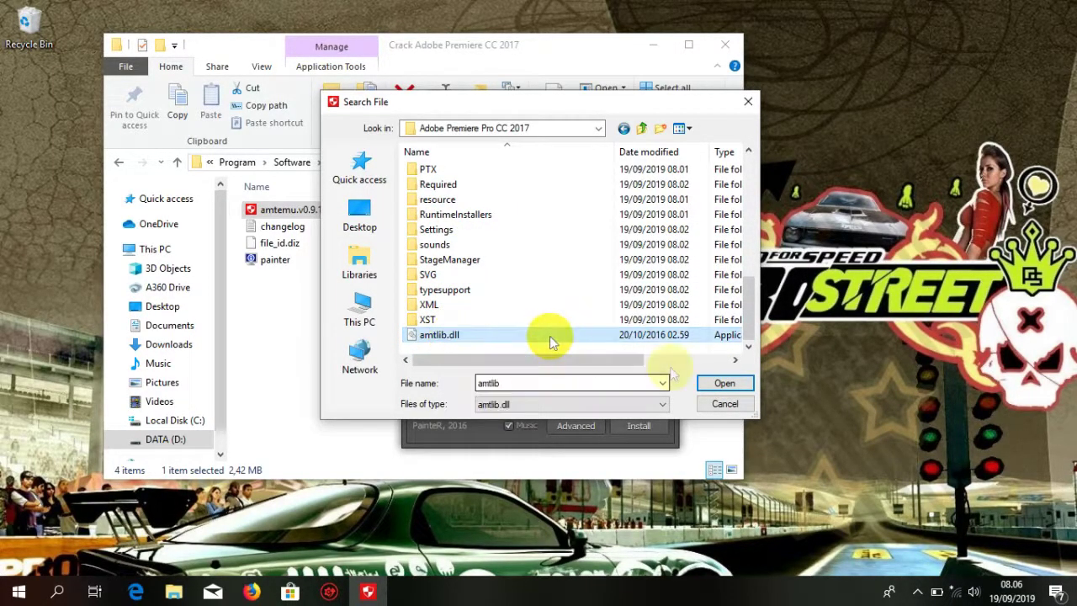
{"action": "left_click", "coordinate": [730, 384]}
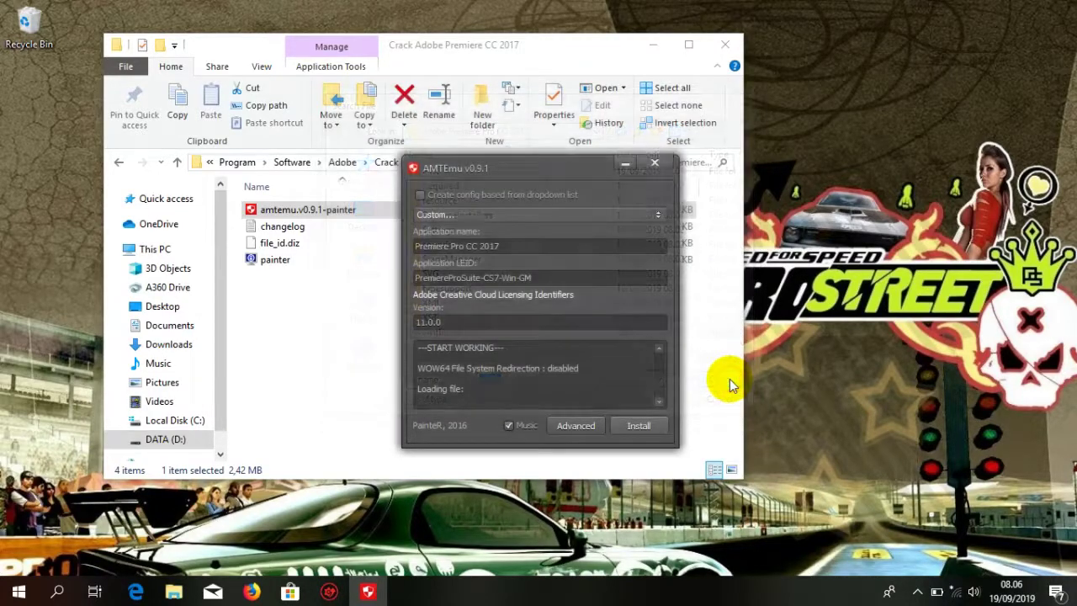
Decline opening the config file, close Advanced options unchanged, and close AMTEmu once patching finishes.
{"action": "left_click", "coordinate": [646, 352]}
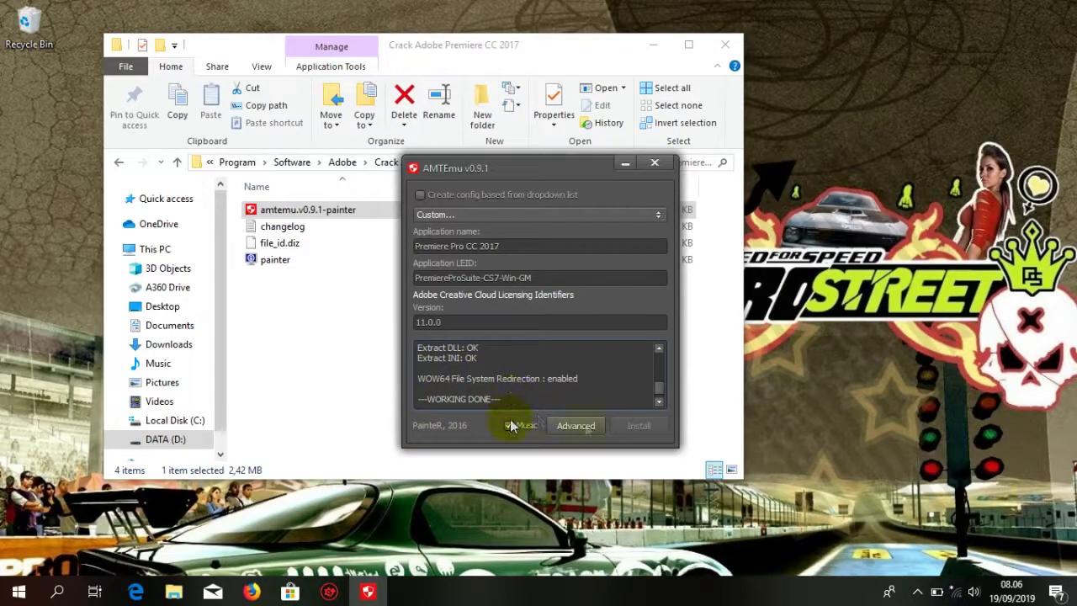
{"action": "left_click", "coordinate": [581, 426]}
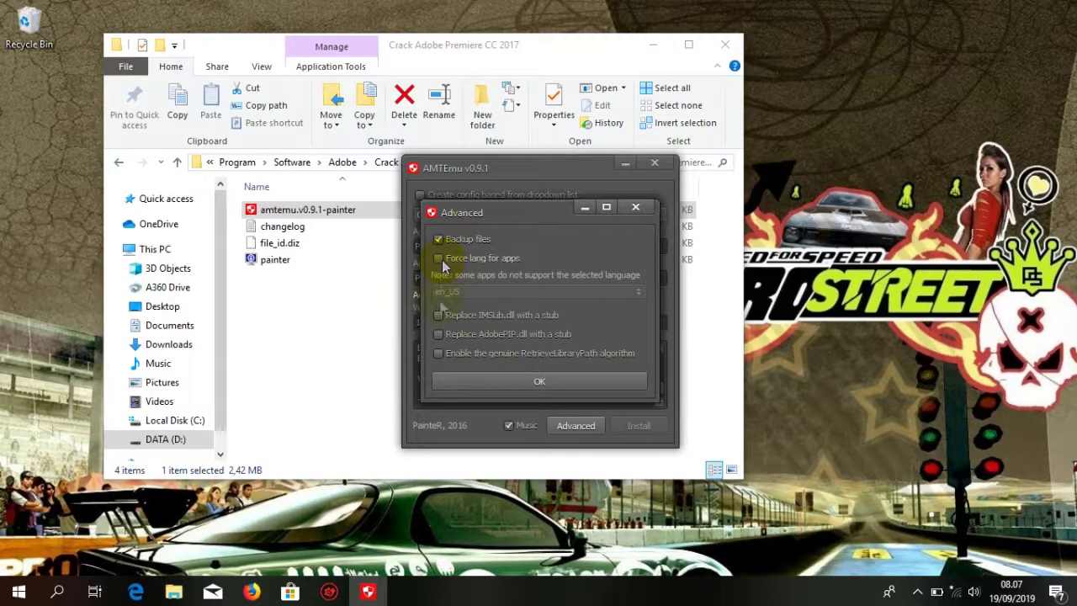
{"action": "left_click", "coordinate": [520, 386]}
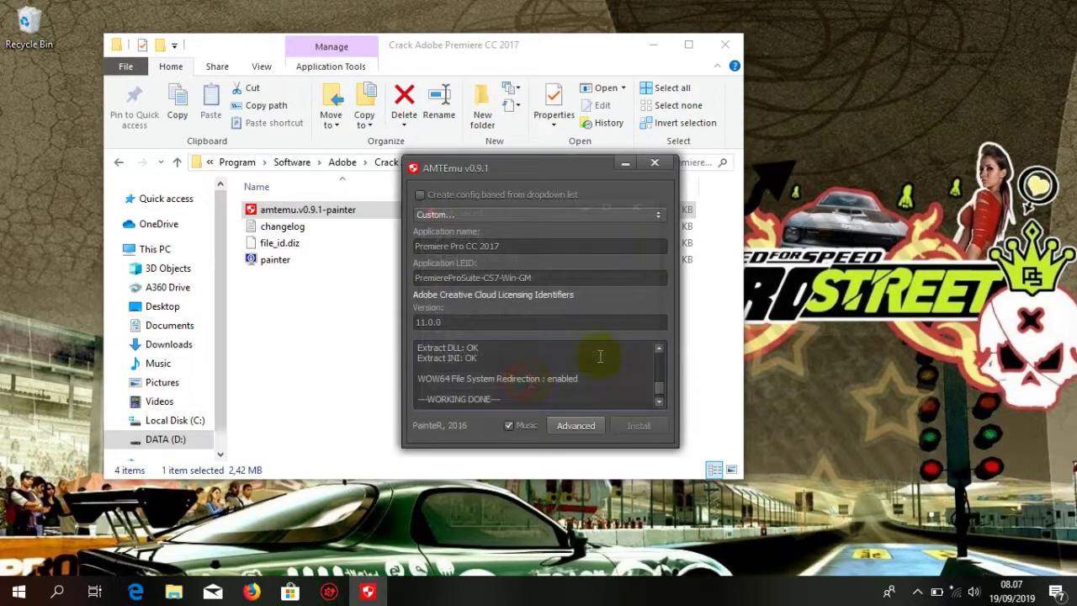
{"action": "left_click", "coordinate": [656, 165]}
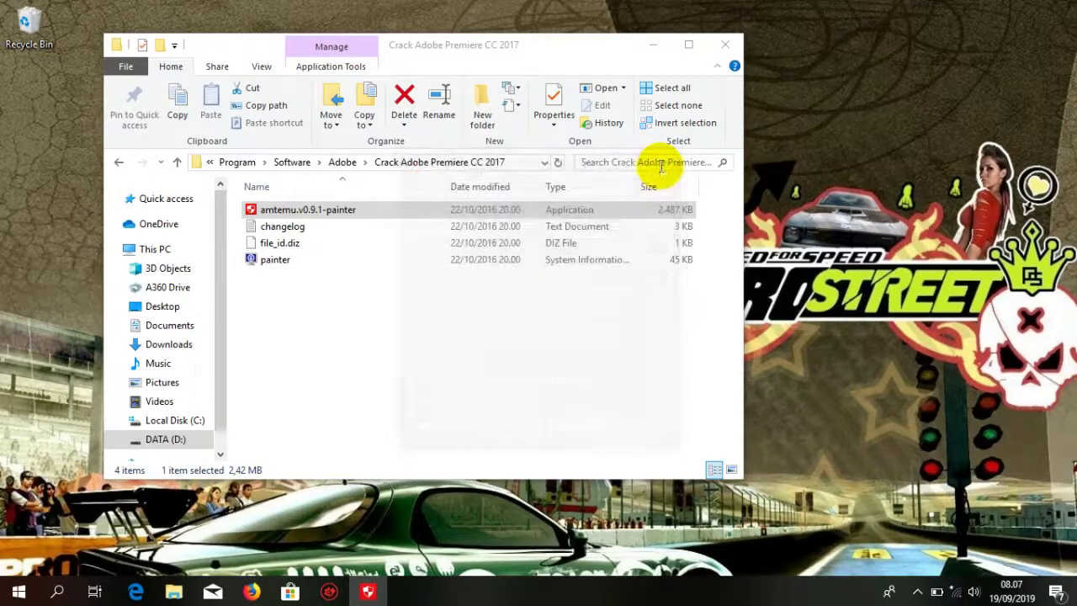
Minimize the crack folder window and refresh the desktop.
{"action": "left_click", "coordinate": [657, 51]}
{"action": "right_click", "coordinate": [560, 211]}
{"action": "right_click", "coordinate": [620, 258]}
{"action": "left_click", "coordinate": [645, 301]}
Launch Adobe Premiere Pro CC 2017 from the Start menu as administrator.
{"action": "left_click", "coordinate": [18, 591]}
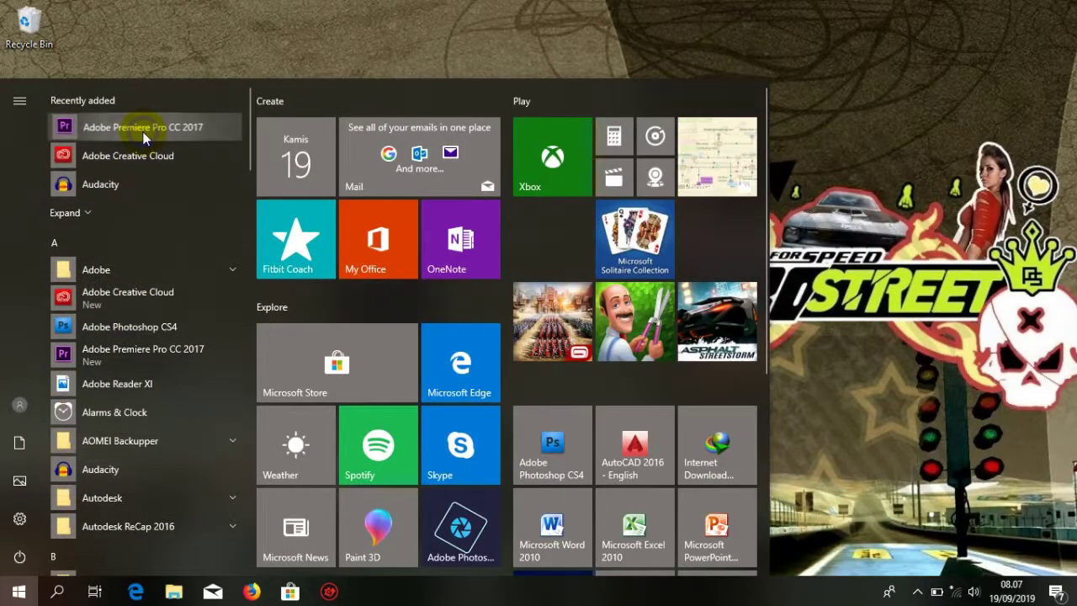
{"action": "right_click", "coordinate": [142, 131]}
{"action": "left_click", "coordinate": [206, 181]}
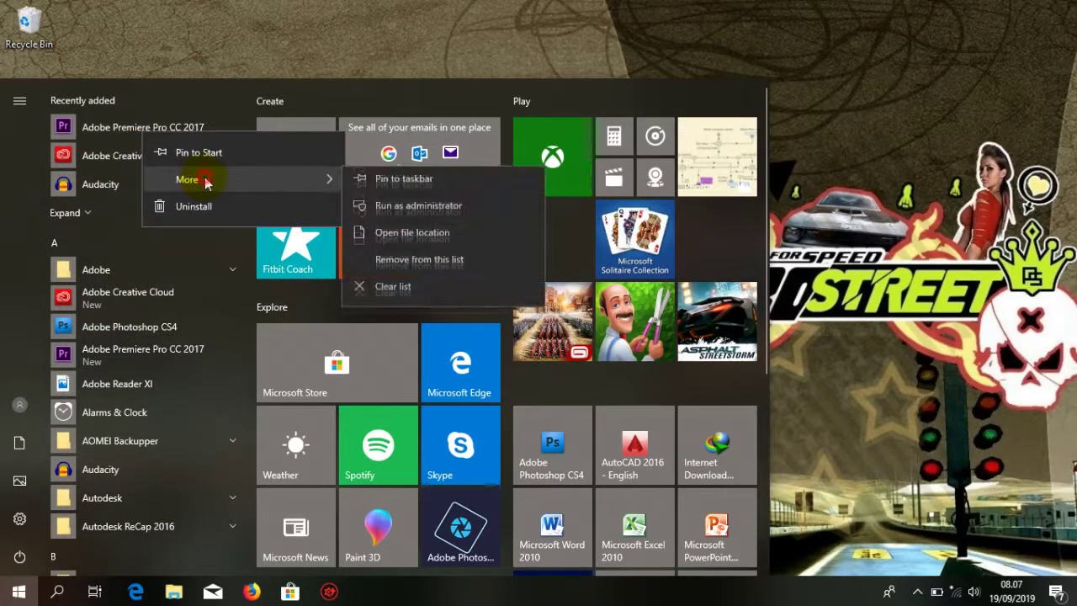
{"action": "left_click", "coordinate": [393, 207]}
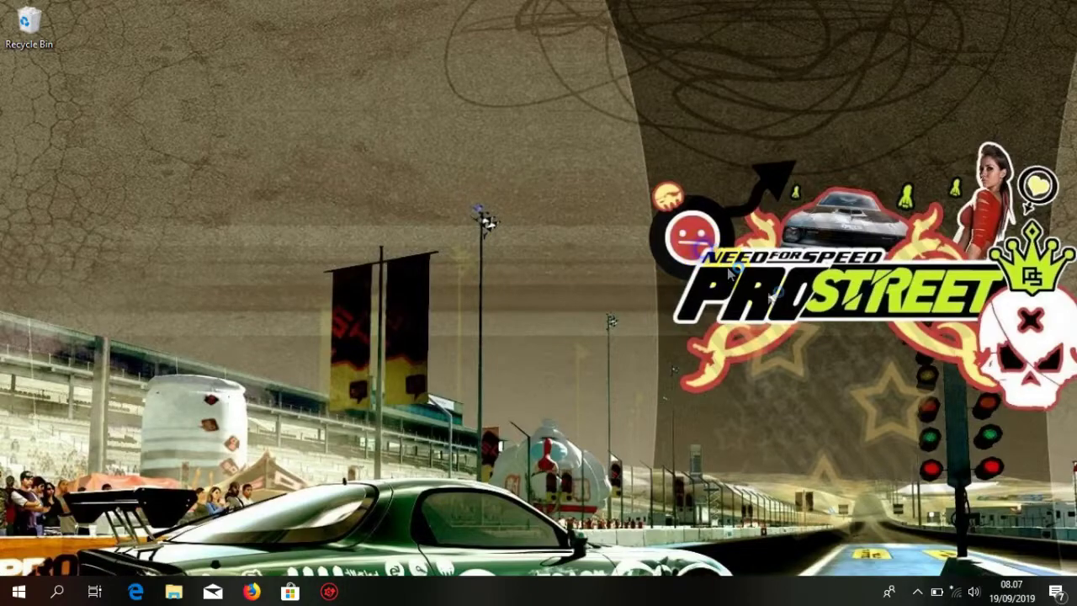
Refresh the desktop twice while Premiere Pro starts up.
{"action": "right_click", "coordinate": [697, 246]}
{"action": "left_click", "coordinate": [773, 296]}
{"action": "right_click", "coordinate": [772, 298]}
{"action": "left_click", "coordinate": [804, 343]}
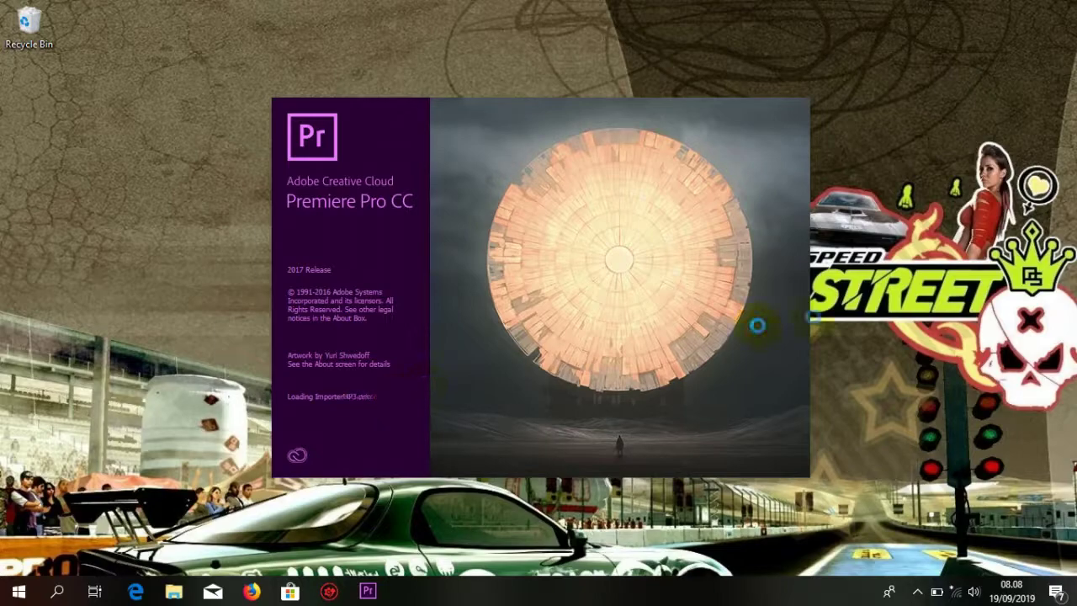
Refresh the desktop while the Premiere Pro splash screen finishes loading.
{"action": "right_click", "coordinate": [862, 315]}
{"action": "left_click", "coordinate": [879, 360]}
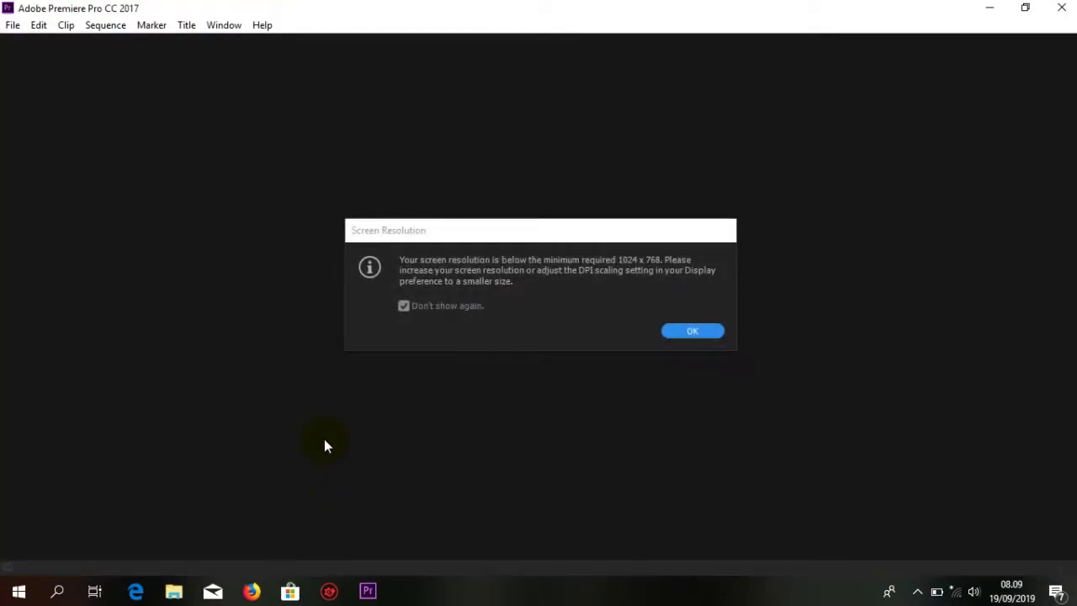
Dismiss the screen resolution warning and bring the Premiere Pro window to the front.
{"action": "left_click", "coordinate": [688, 332]}
{"action": "mouse_move", "coordinate": [381, 599]}
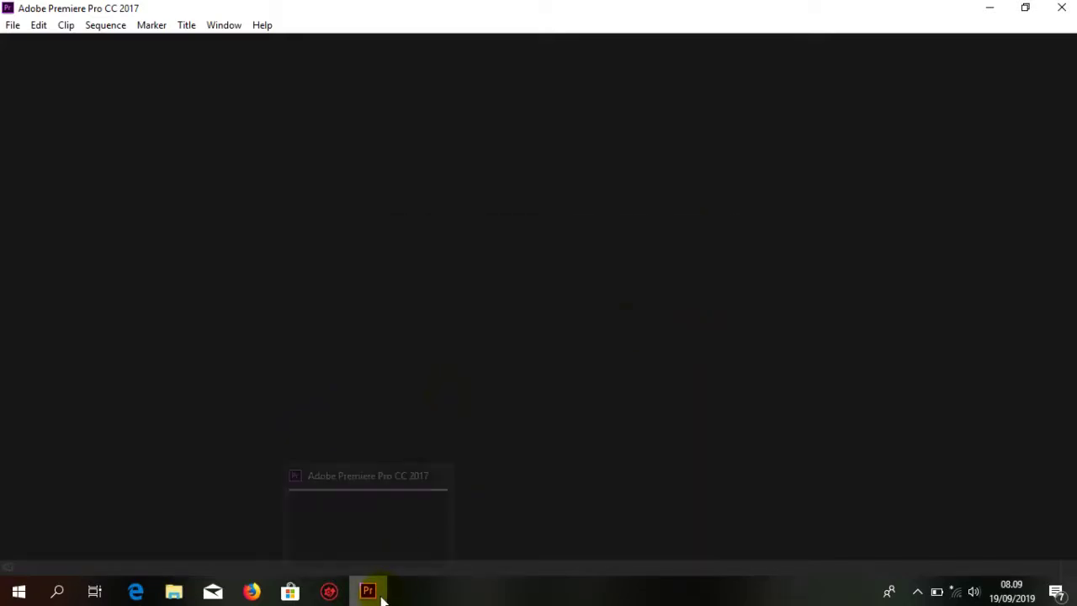
{"action": "left_click", "coordinate": [378, 549]}
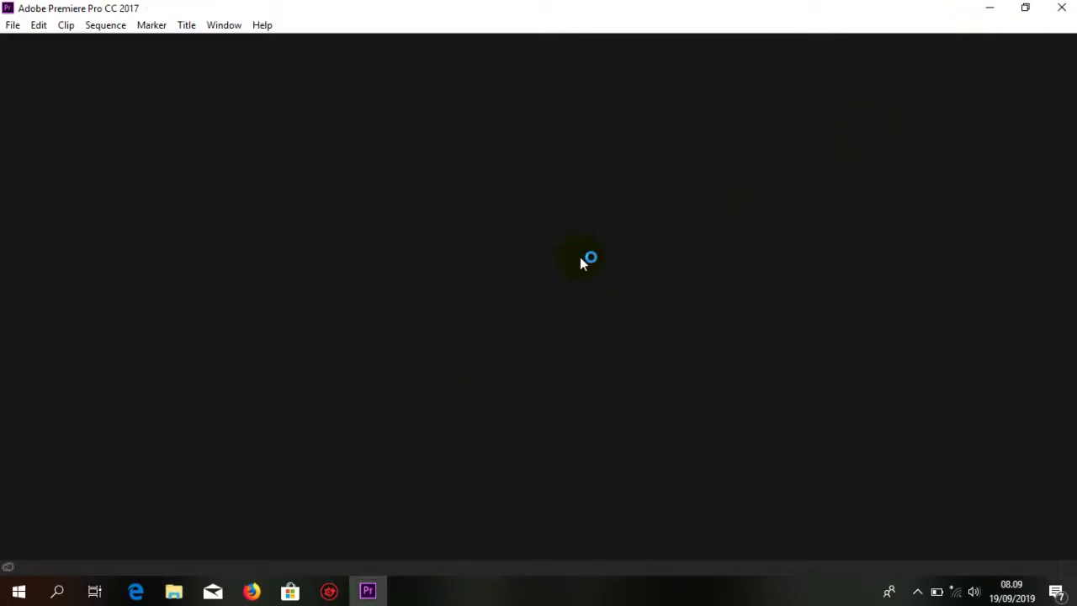
Minimize Premiere and refresh the desktop, then restore Premiere and start a New Project.
{"action": "left_click", "coordinate": [989, 8]}
{"action": "right_click", "coordinate": [626, 160]}
{"action": "left_click", "coordinate": [681, 209]}
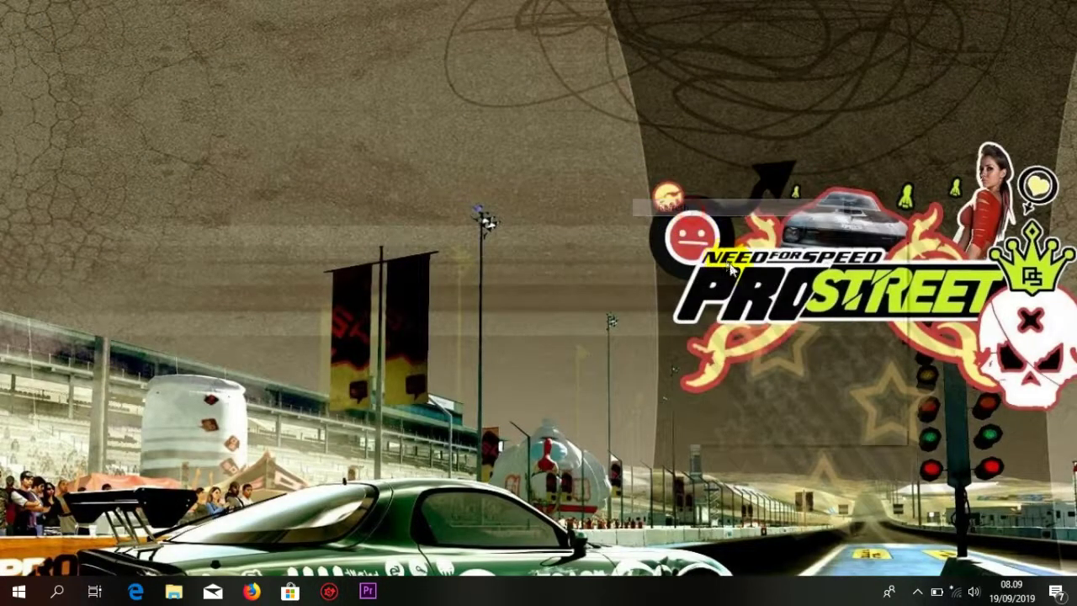
{"action": "left_click", "coordinate": [368, 591]}
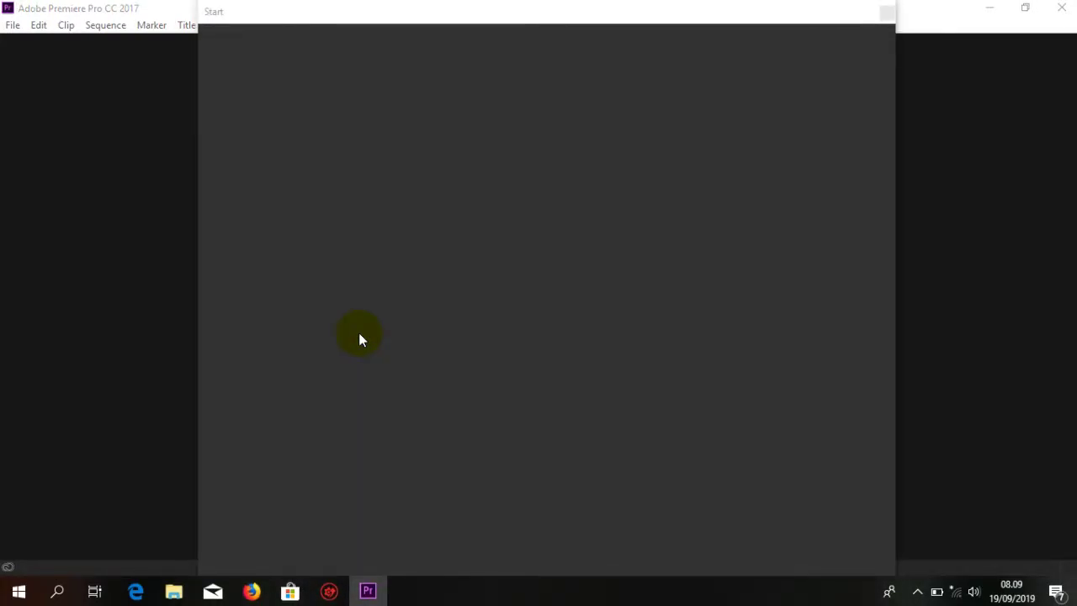
{"action": "left_click", "coordinate": [297, 195]}
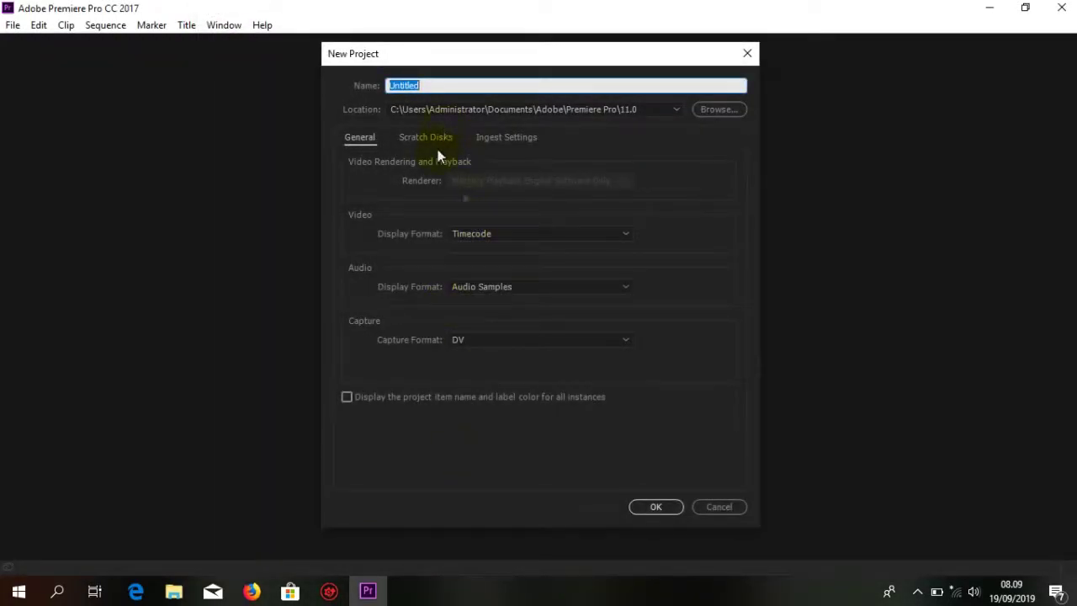
Keep Timecode as the video display format after reviewing the Scratch Disks and Ingest Settings tabs.
{"action": "left_click", "coordinate": [498, 286]}
{"action": "left_click", "coordinate": [499, 233]}
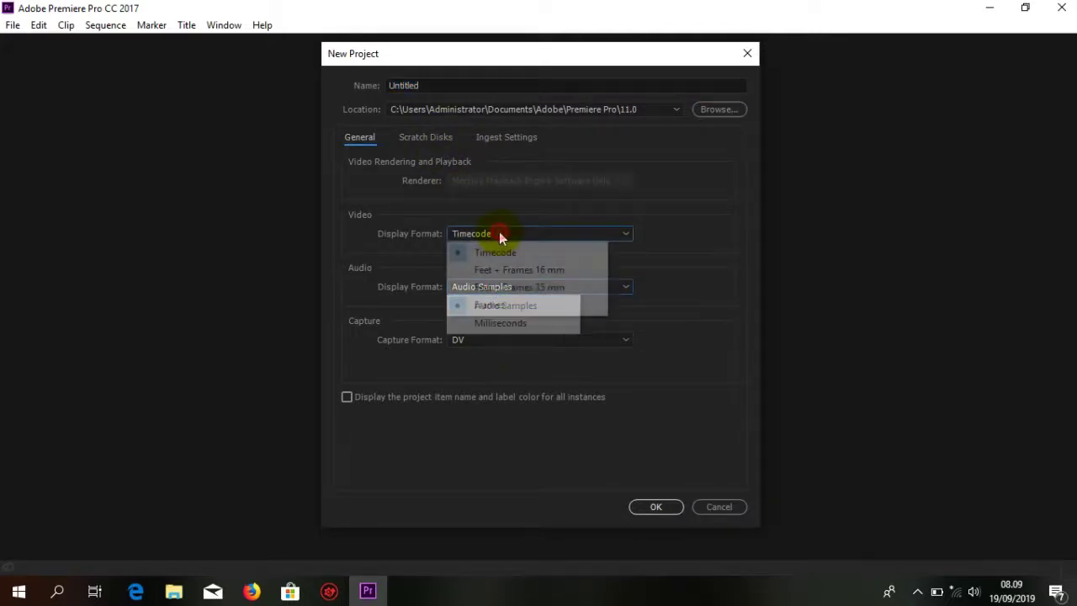
{"action": "left_click", "coordinate": [505, 252]}
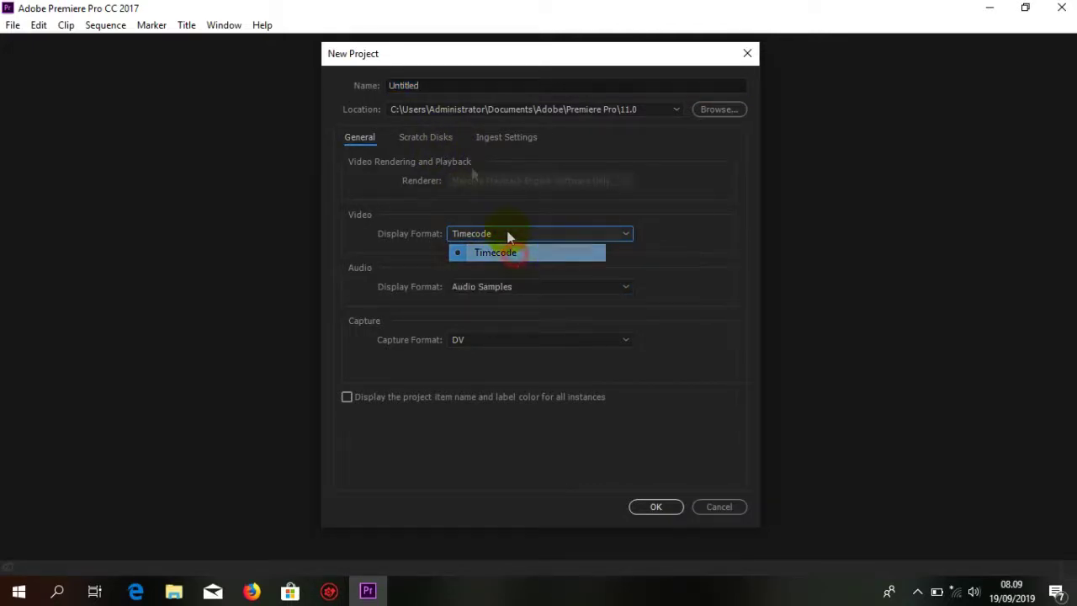
{"action": "left_click", "coordinate": [428, 137]}
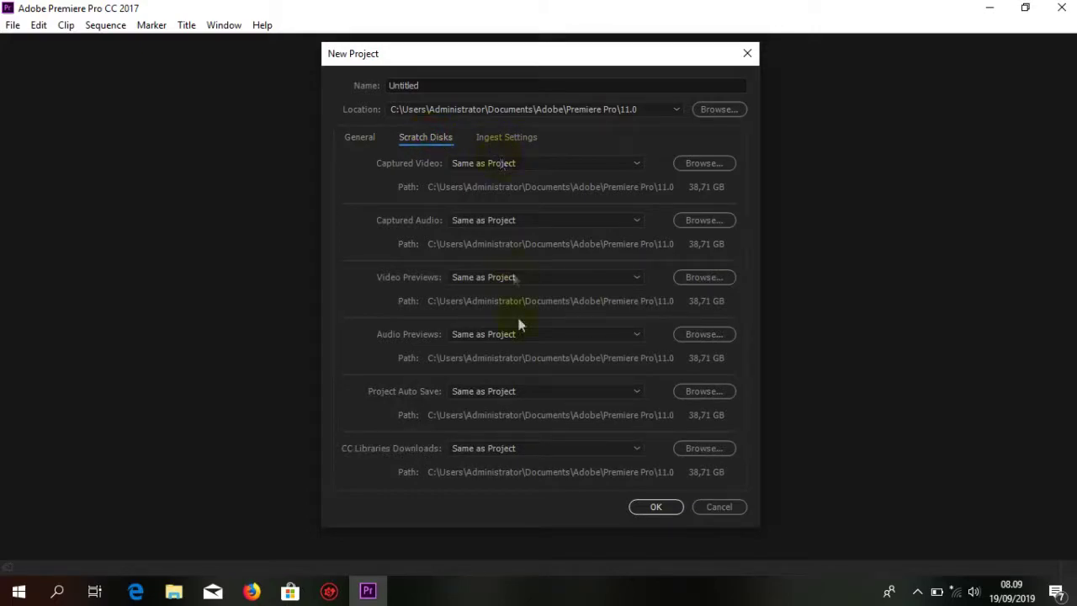
{"action": "left_click", "coordinate": [502, 139]}
{"action": "left_click", "coordinate": [363, 137]}
{"action": "left_click", "coordinate": [428, 142]}
{"action": "left_click", "coordinate": [354, 139]}
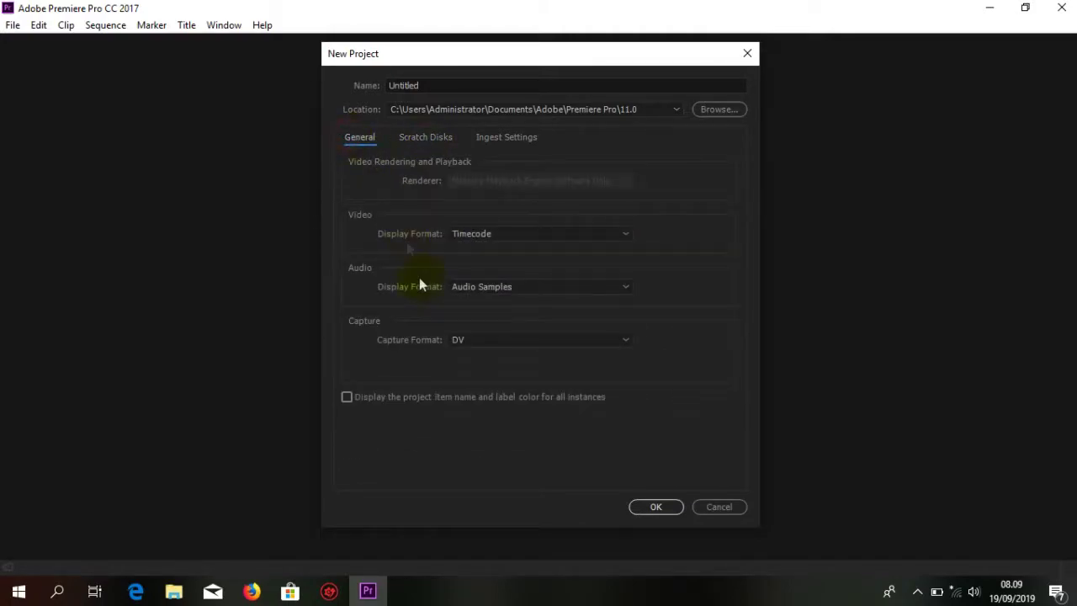
Leave the capture format on DV and create the Untitled project.
{"action": "left_click", "coordinate": [480, 341]}
{"action": "left_click", "coordinate": [484, 374]}
{"action": "left_click", "coordinate": [504, 339]}
{"action": "left_click", "coordinate": [481, 356]}
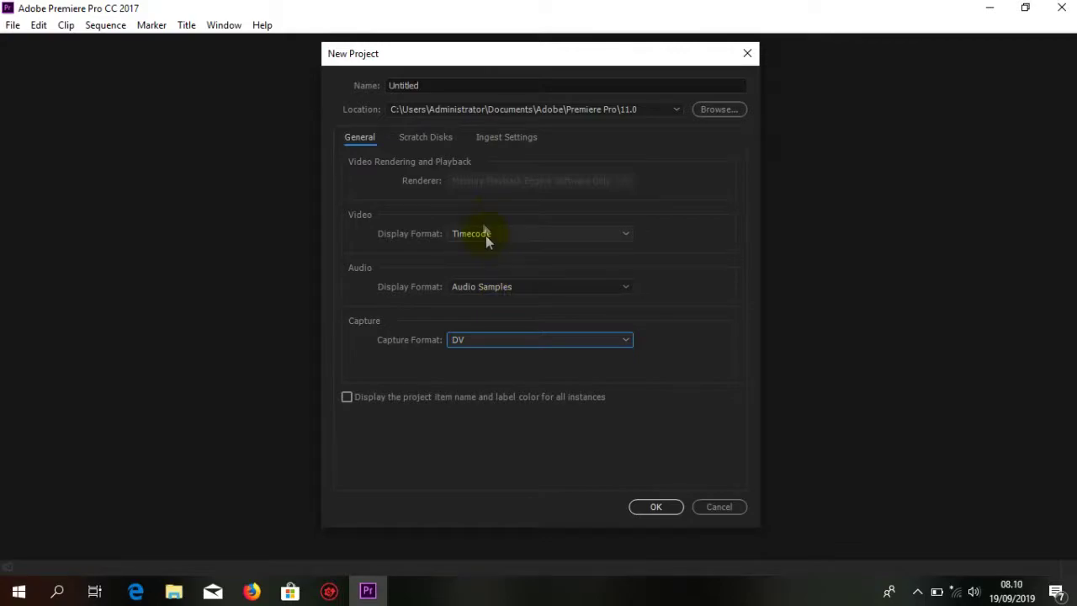
{"action": "left_click", "coordinate": [653, 509]}
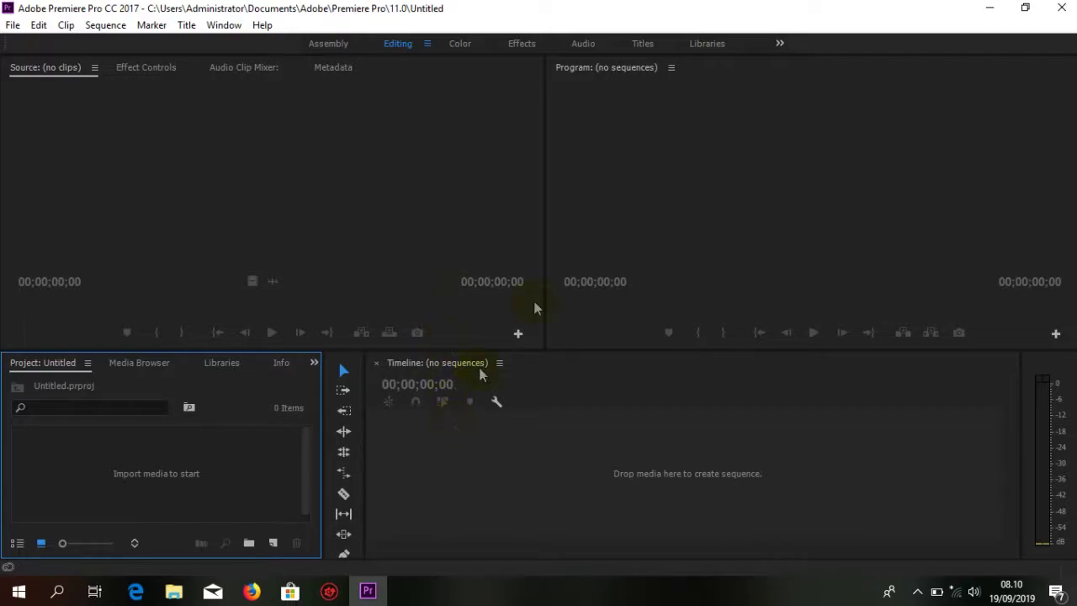
Minimize the Premiere Pro window with the Untitled project to the taskbar.
{"action": "left_click", "coordinate": [358, 213]}
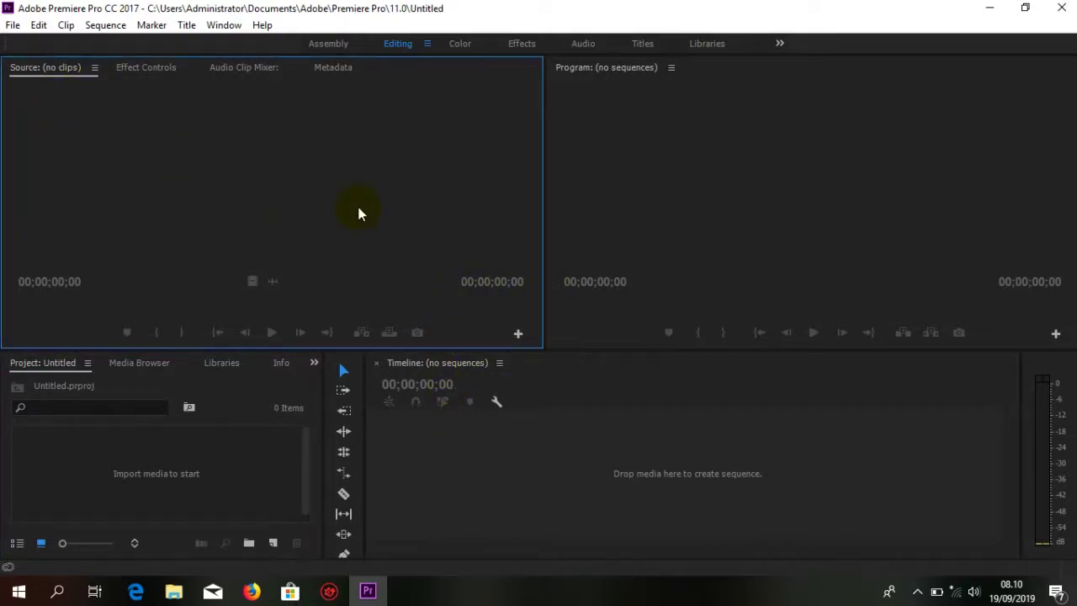
{"action": "left_click", "coordinate": [378, 594]}
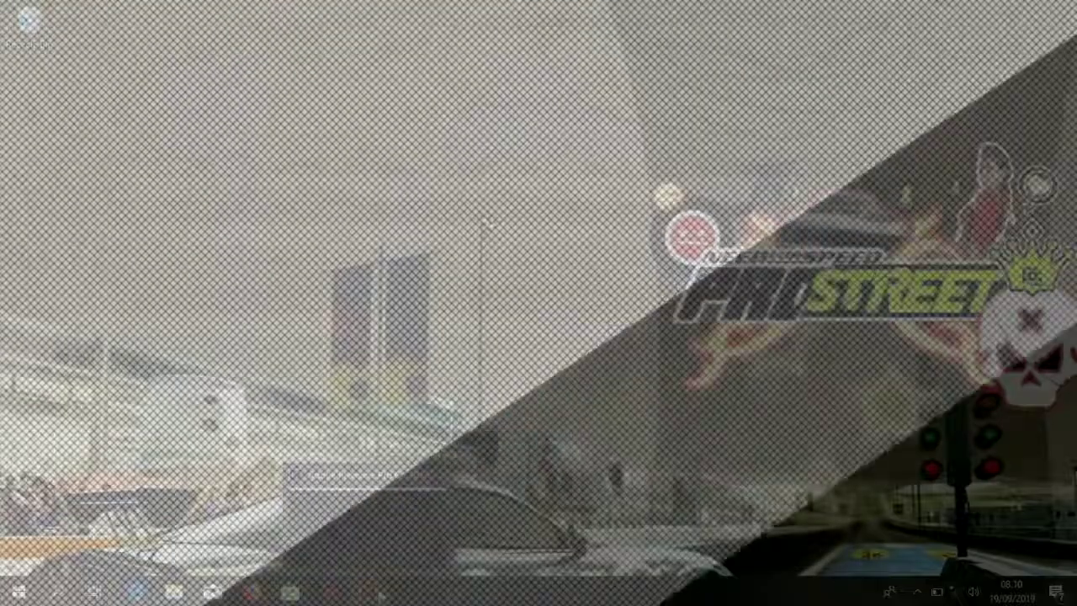